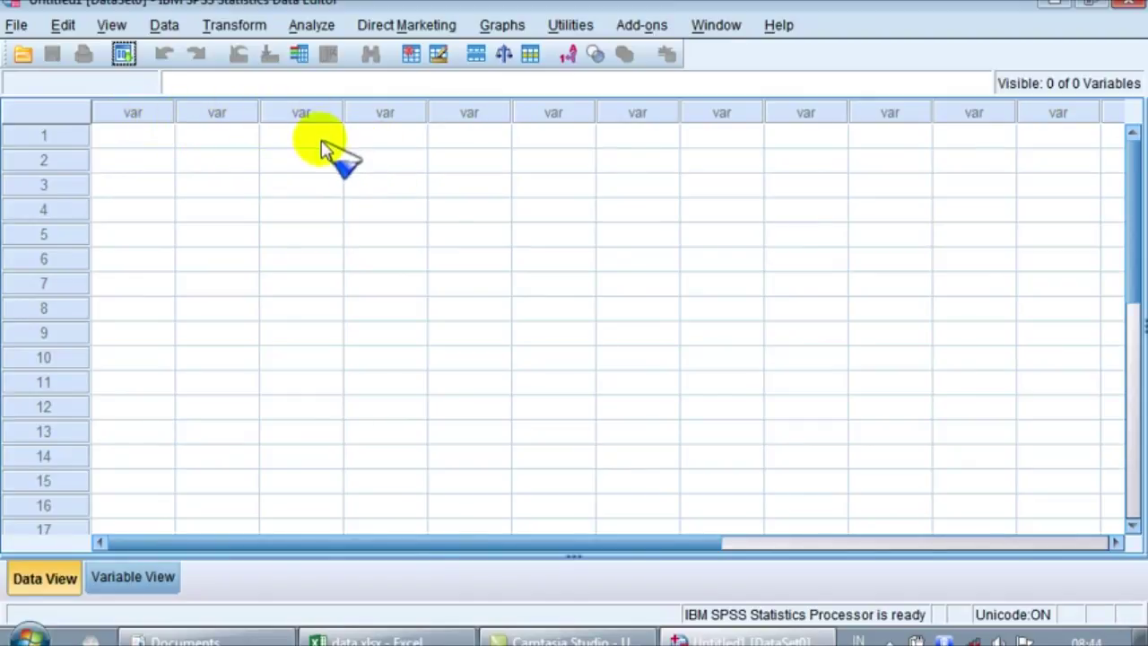
# Switch to the data.xlsx workbook in Excel and review the X1 (CAR), X2 (APB) and Y (ROA) columns on Sheet1
pyautogui.click(369, 639)
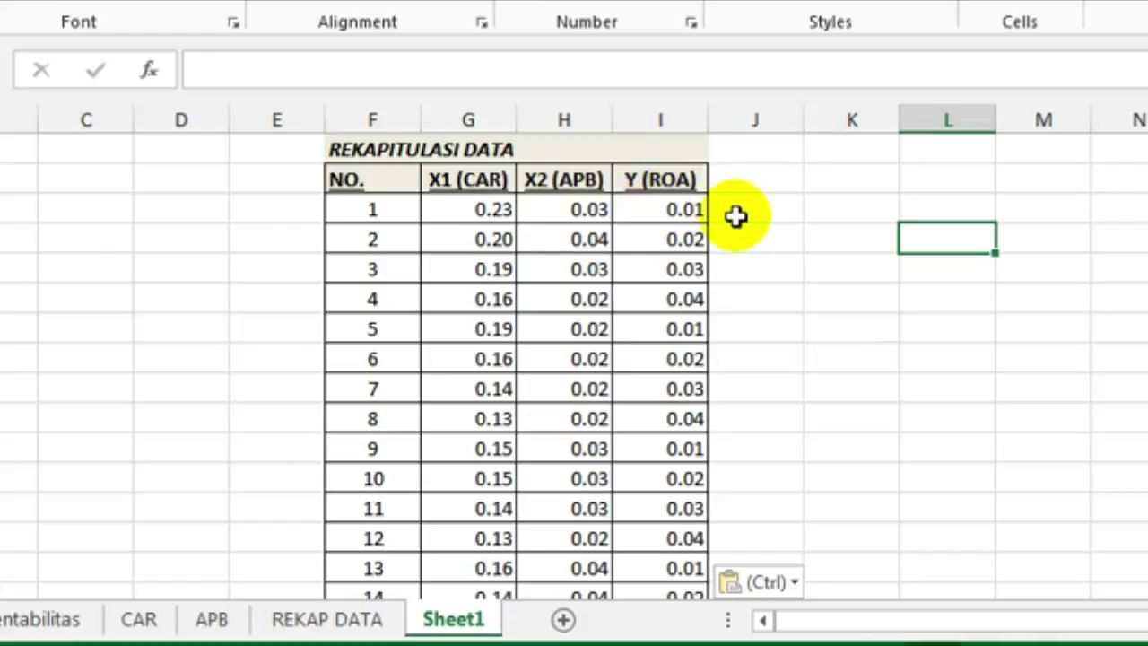
pyautogui.scroll(-5, 574, 368)
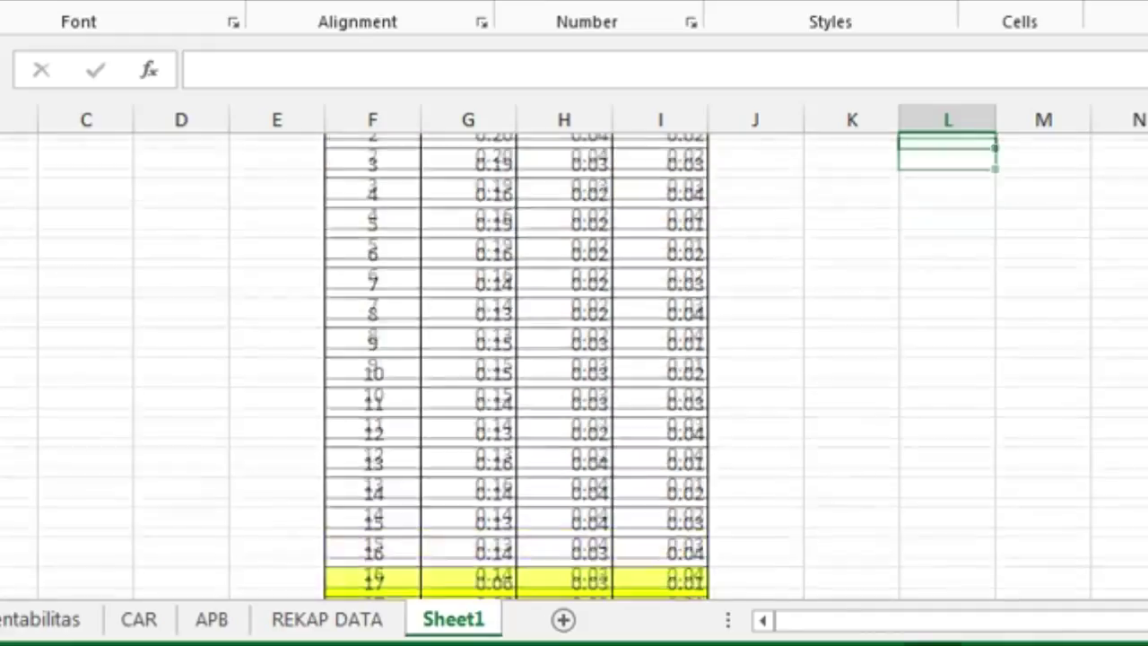
pyautogui.scroll(5, 574, 368)
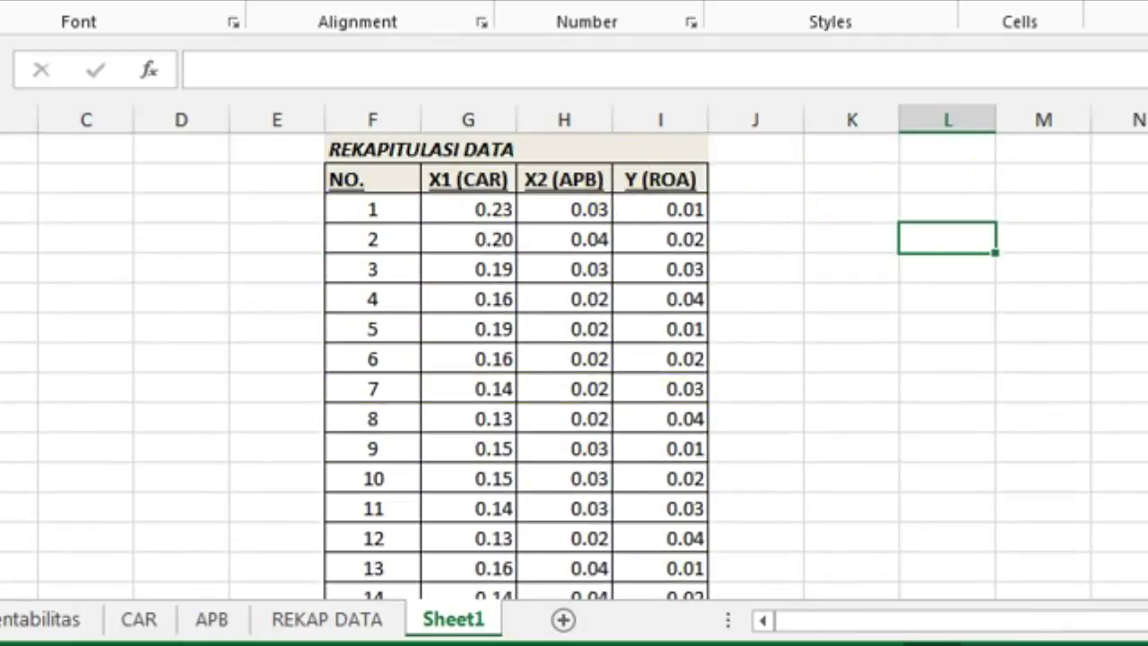
pyautogui.scroll(-6, 574, 368)
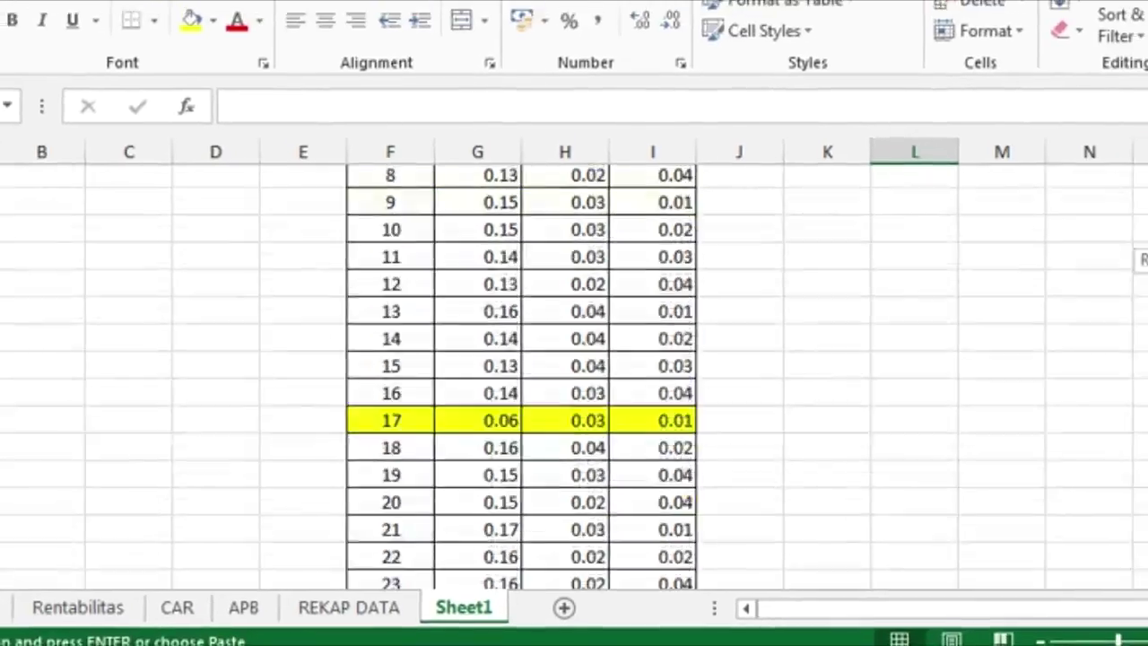
pyautogui.scroll(6, 574, 368)
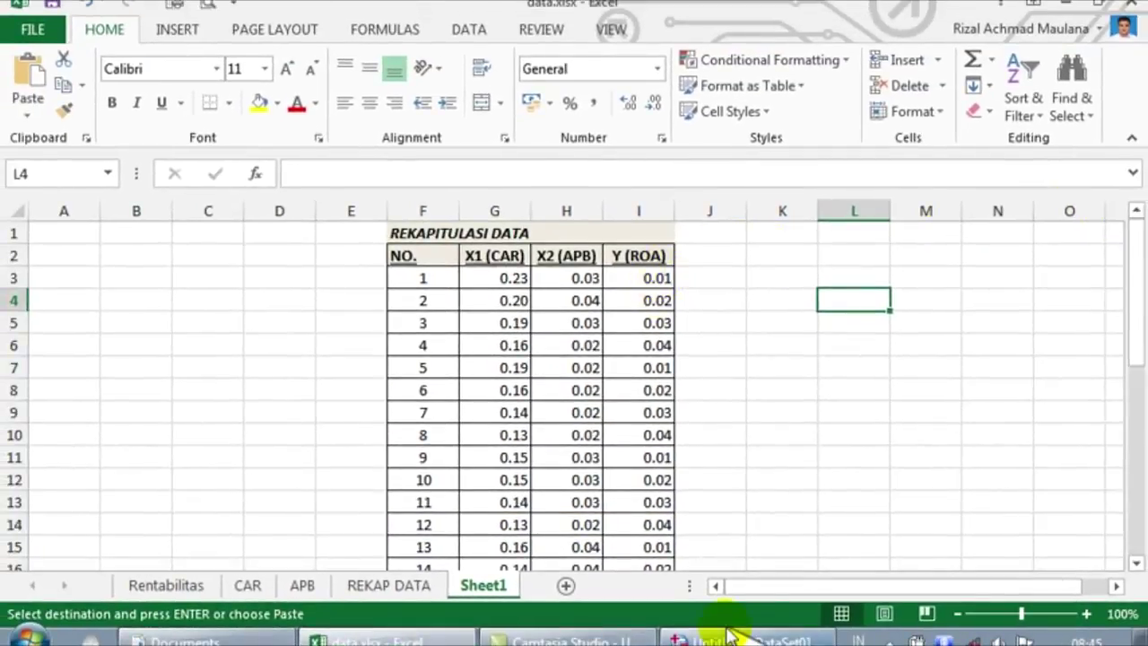
# Switch to the SPSS Data Editor and define three variables named X1, X2 and Y in Variable View
pyautogui.moveTo(731, 640)
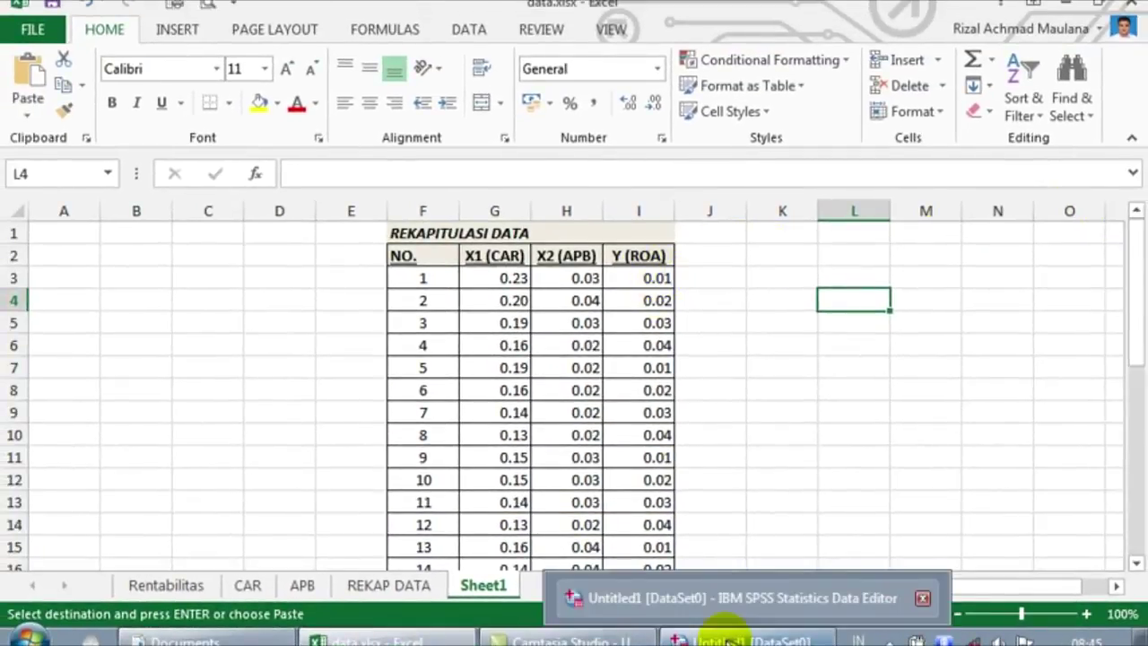
pyautogui.click(731, 639)
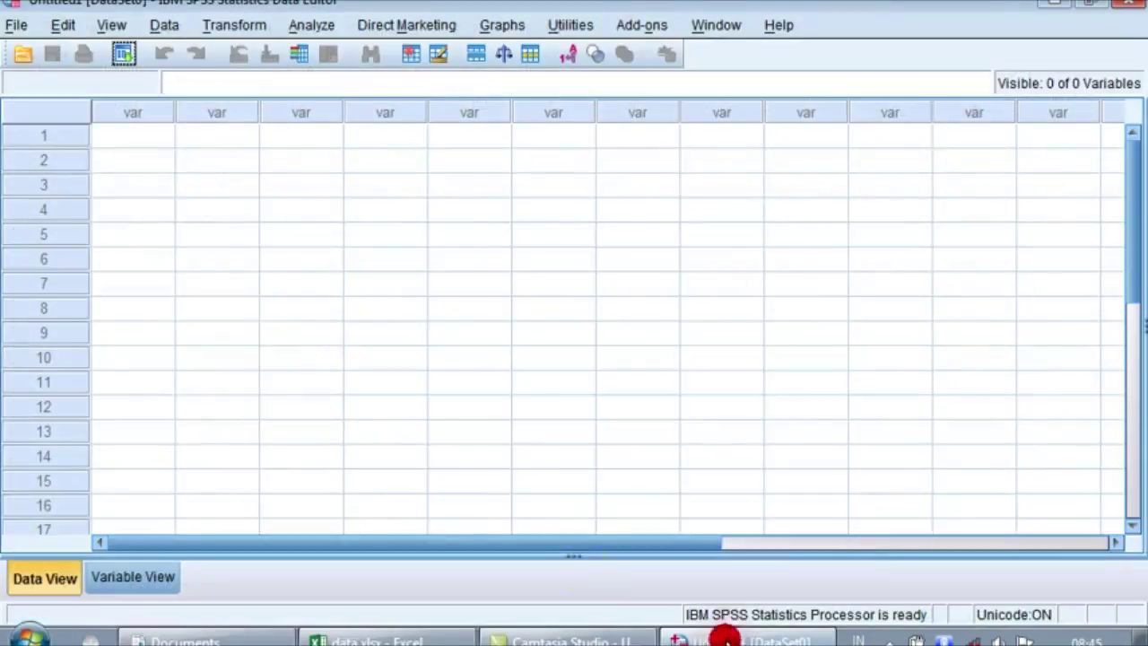
pyautogui.click(125, 578)
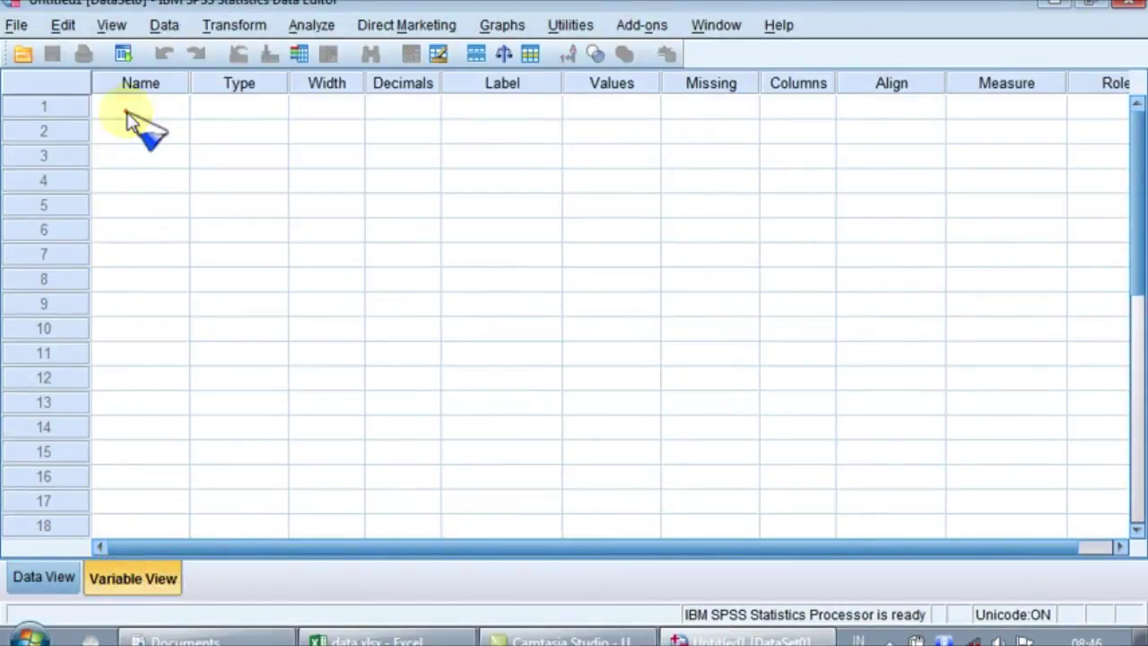
pyautogui.click(127, 109)
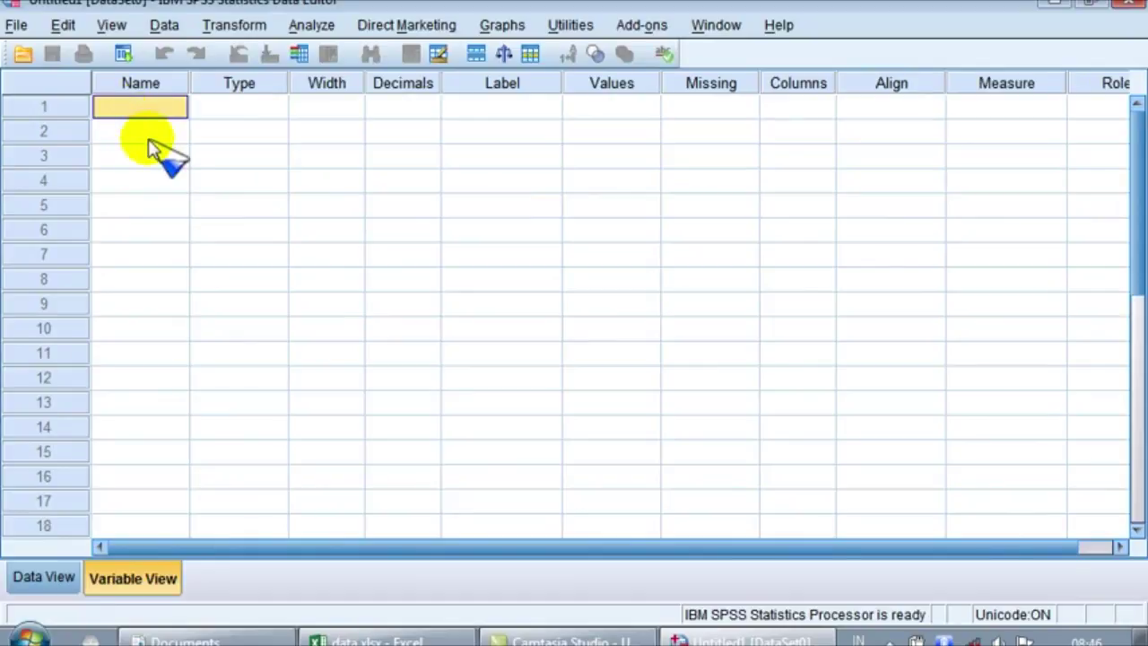
pyautogui.click(363, 638)
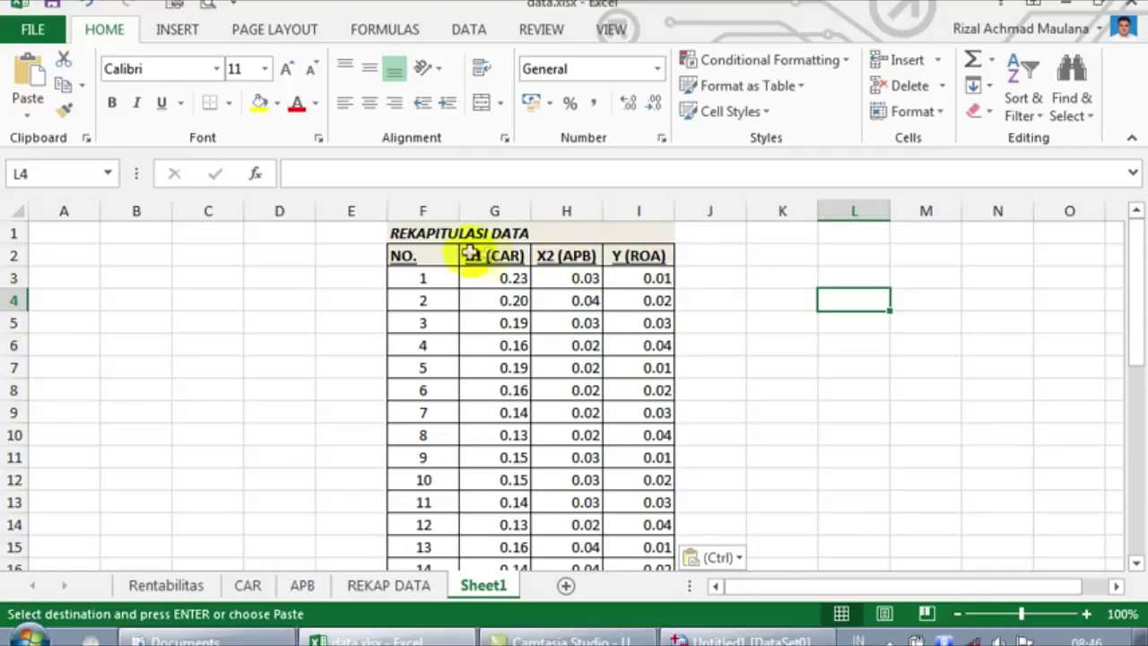
pyautogui.click(735, 639)
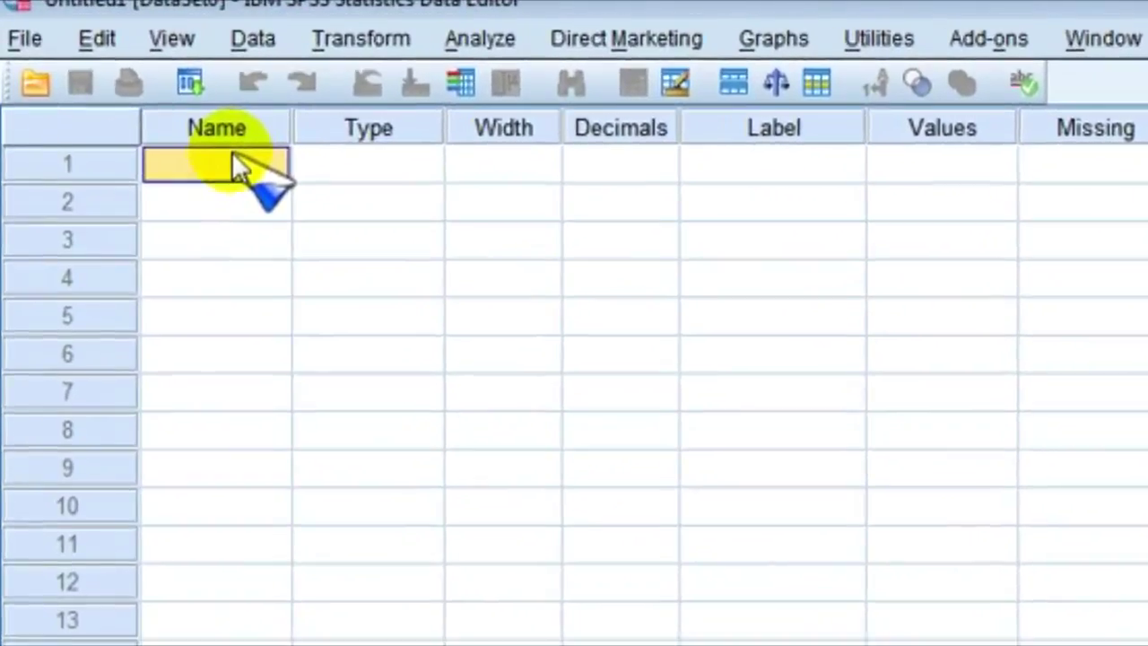
pyautogui.write('x')
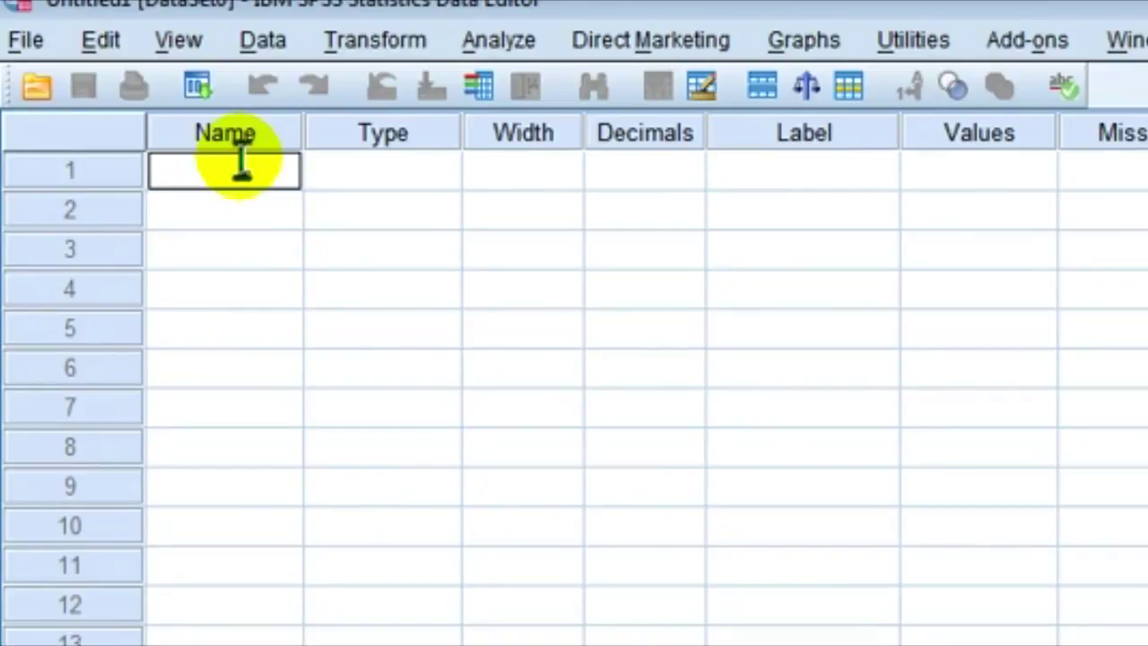
pyautogui.write('1')
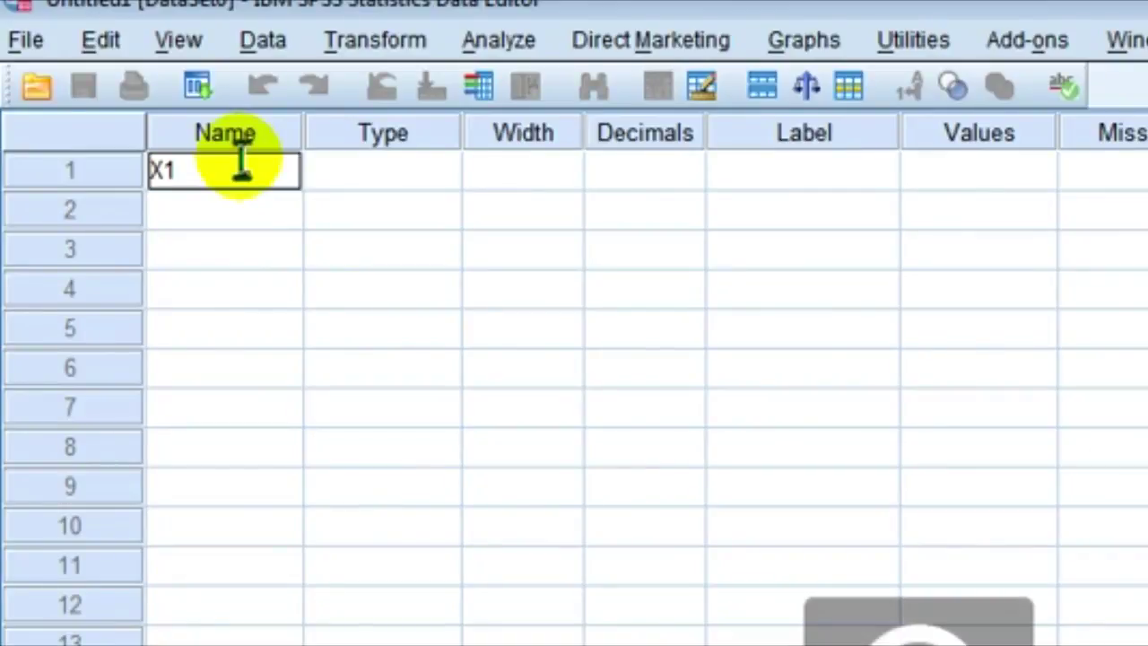
pyautogui.click(215, 215)
pyautogui.write('X2')
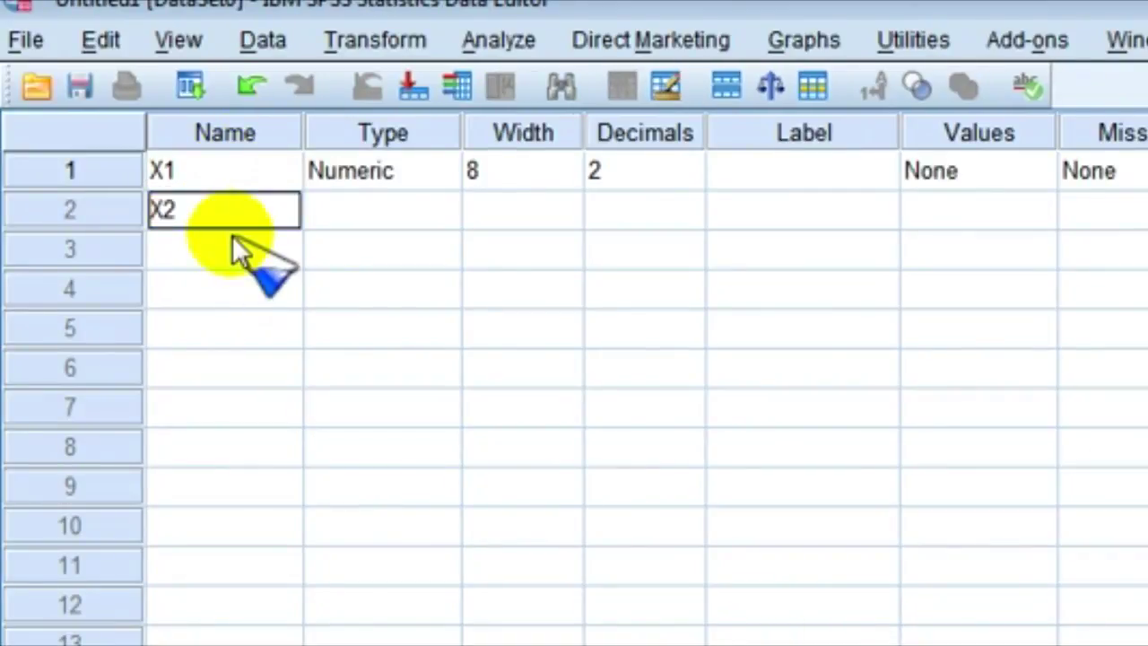
pyautogui.click(233, 250)
pyautogui.write('Y')
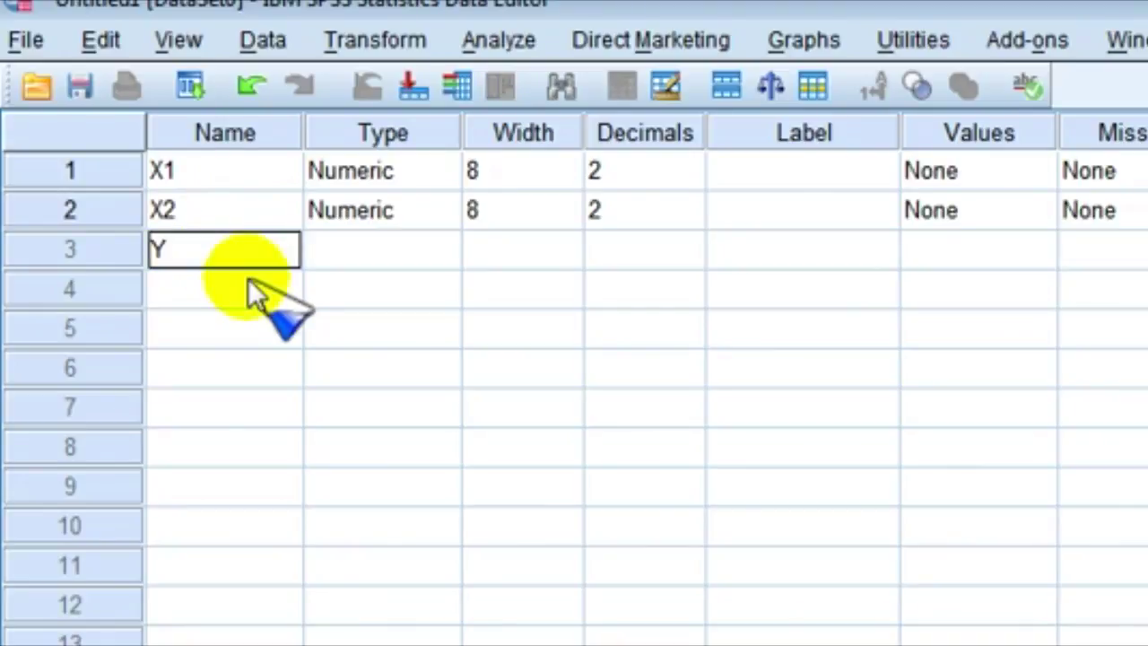
pyautogui.click(239, 288)
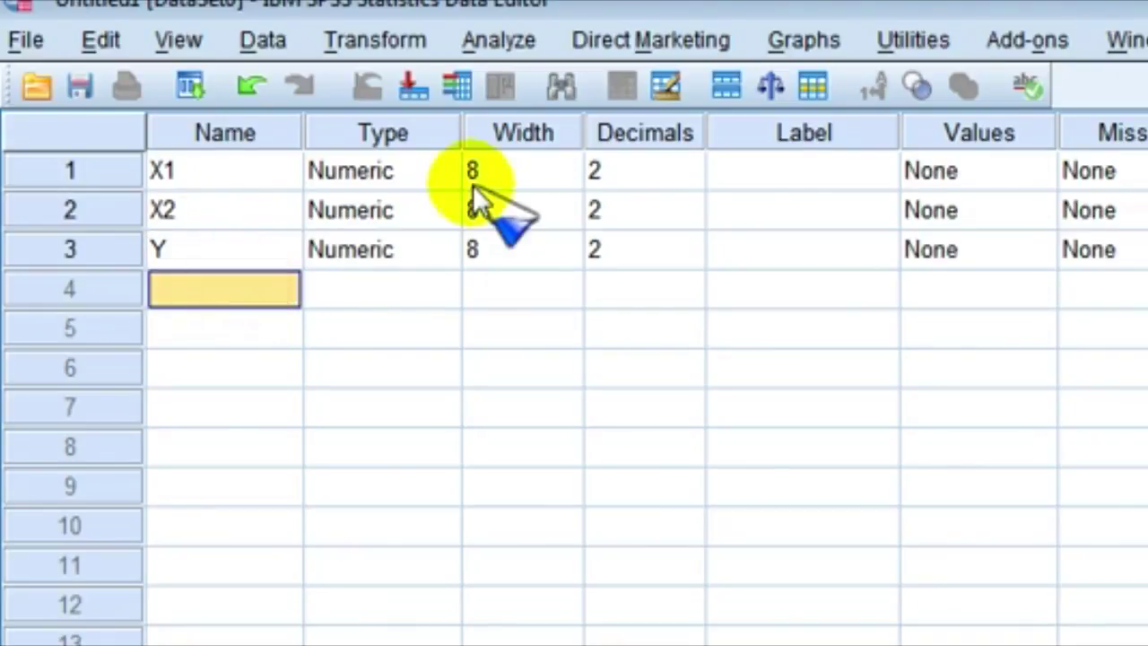
# Label variable X1 as CAR, X2 as APB and Y as ROA
pyautogui.click(820, 166)
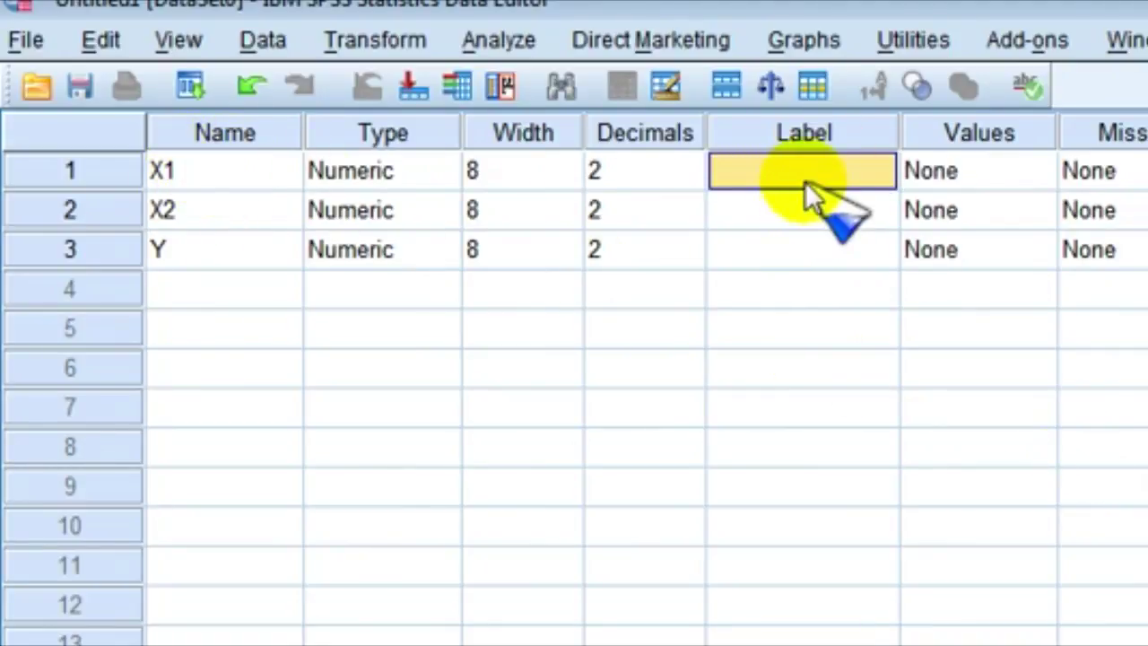
pyautogui.write('CAR')
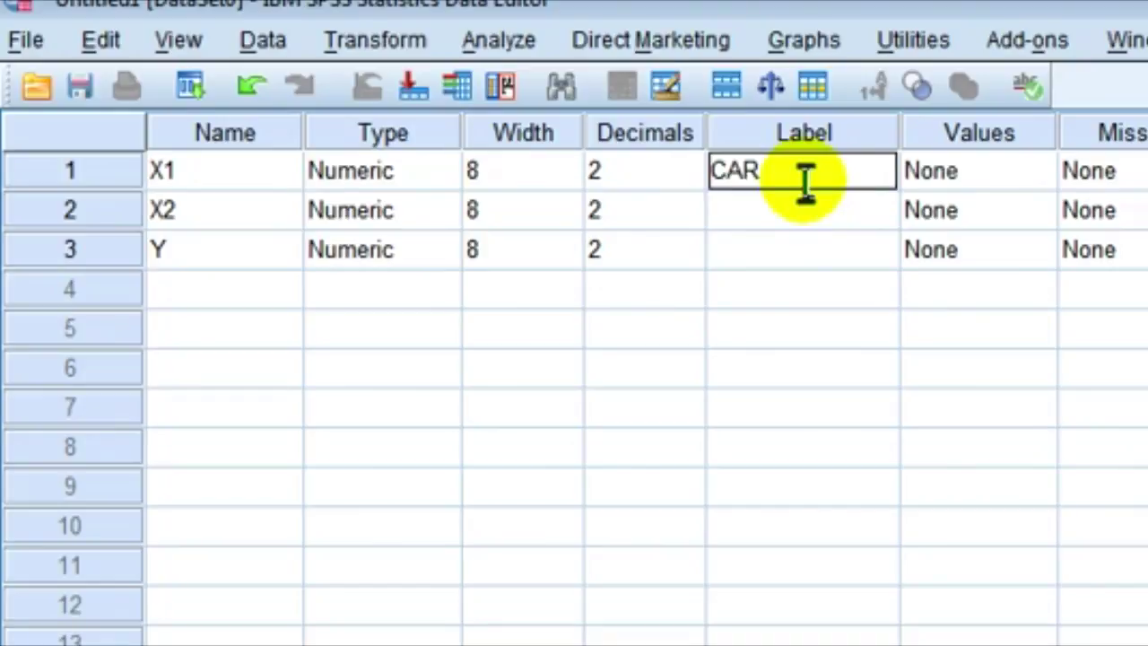
pyautogui.click(805, 211)
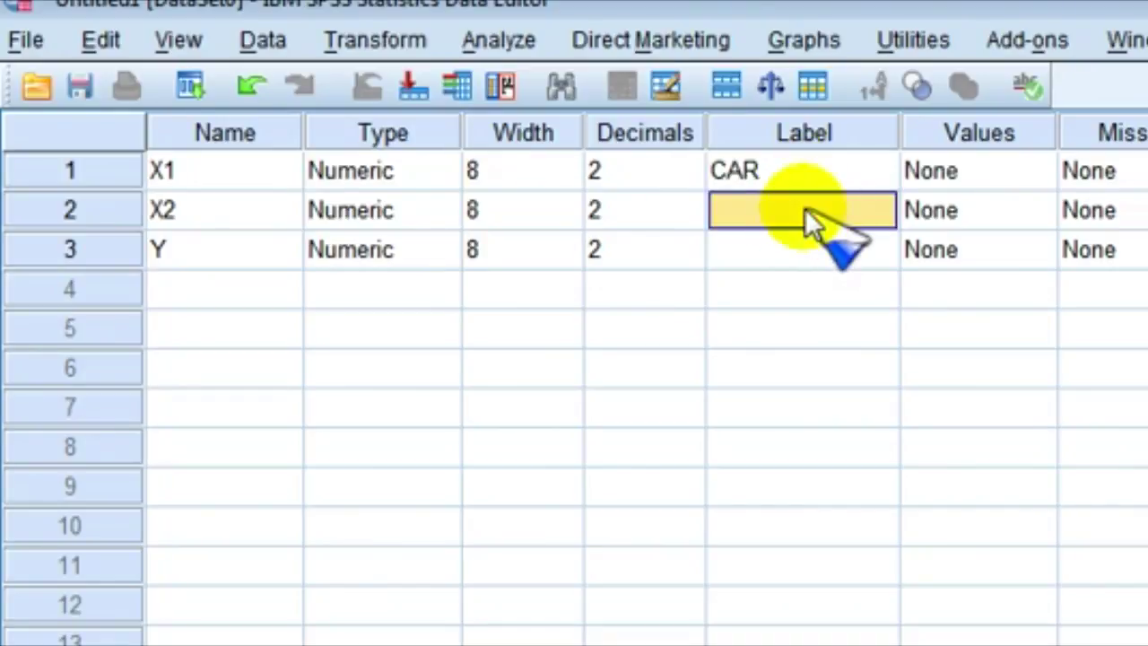
pyautogui.write('APB')
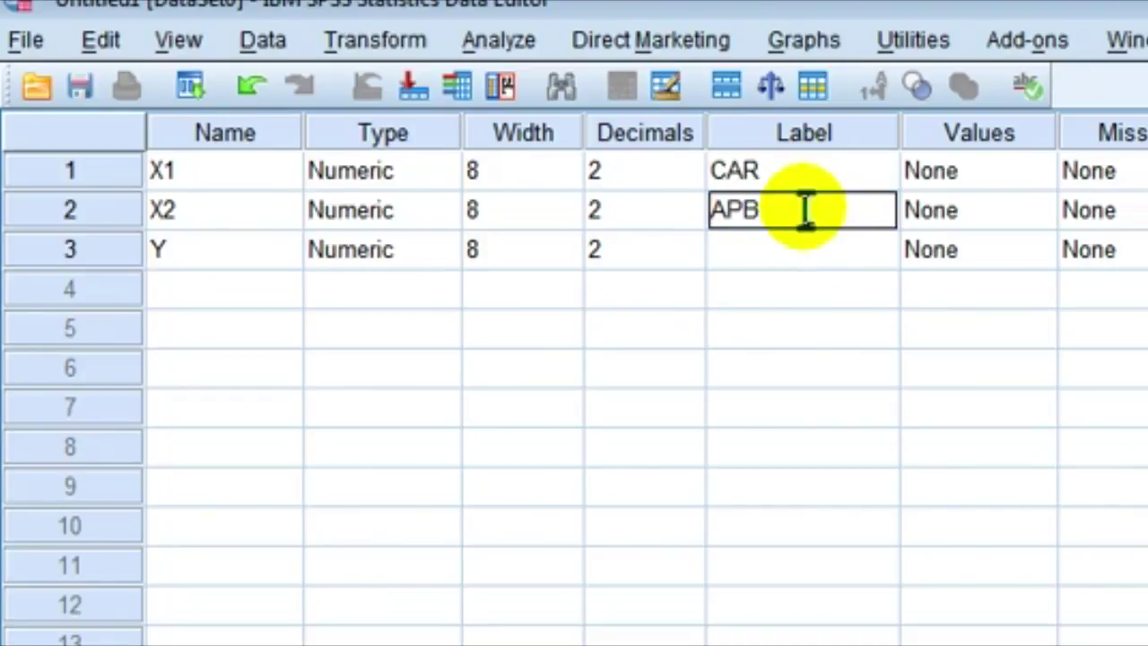
pyautogui.click(793, 251)
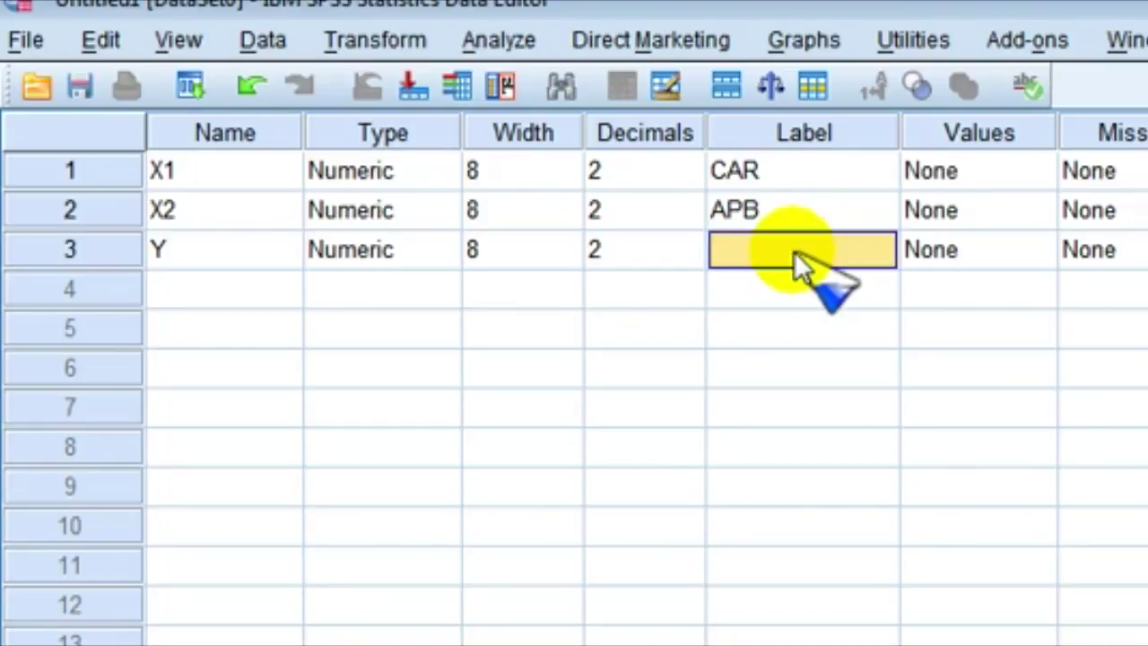
pyautogui.write('ROA')
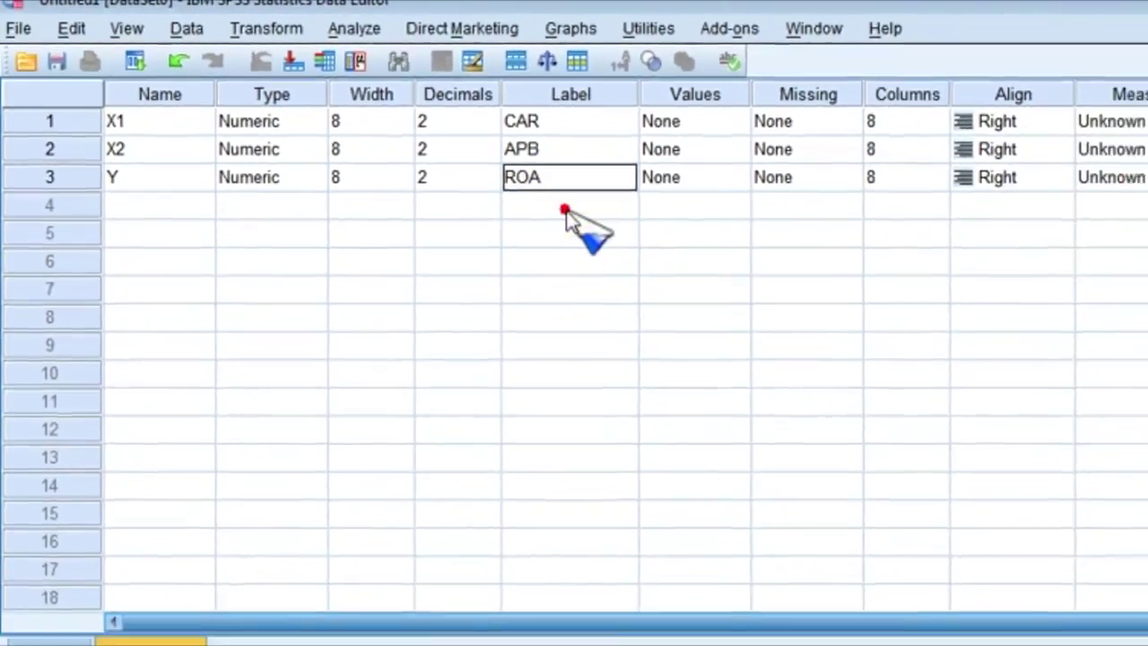
pyautogui.click(565, 211)
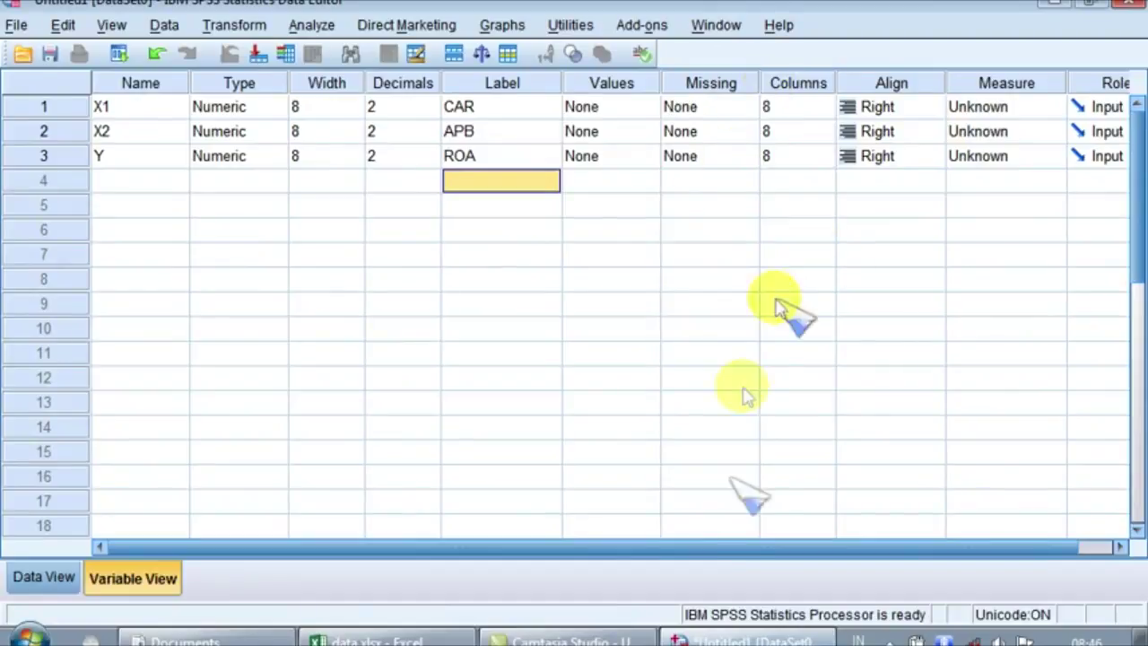
pyautogui.moveTo(758, 547); pyautogui.dragTo(858, 549)
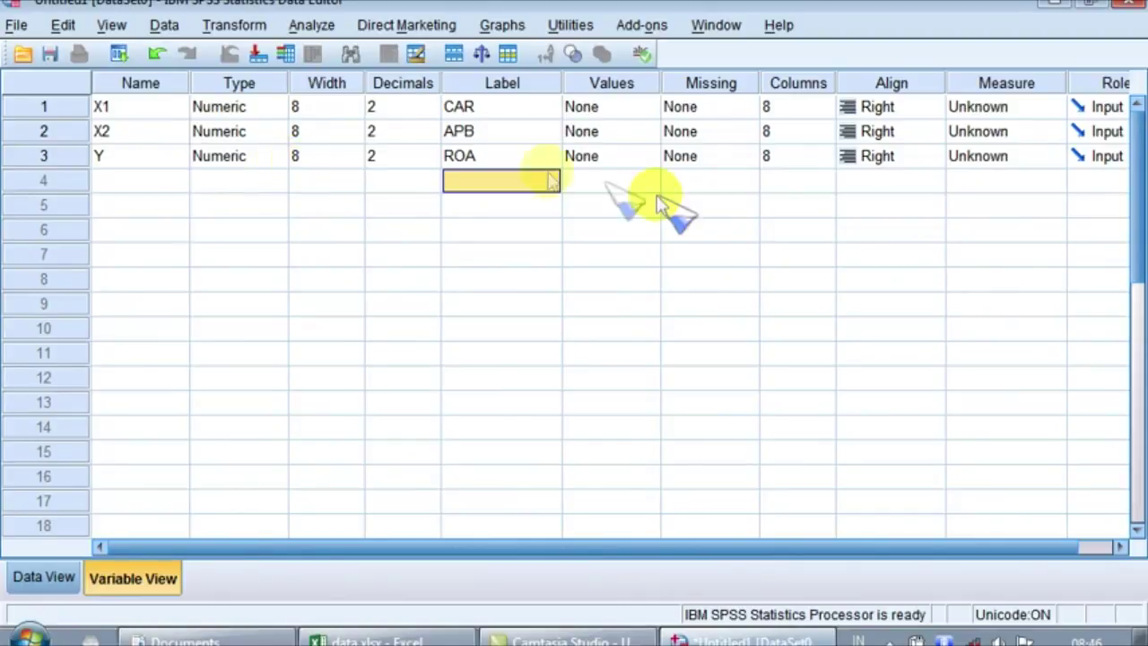
pyautogui.click(646, 546)
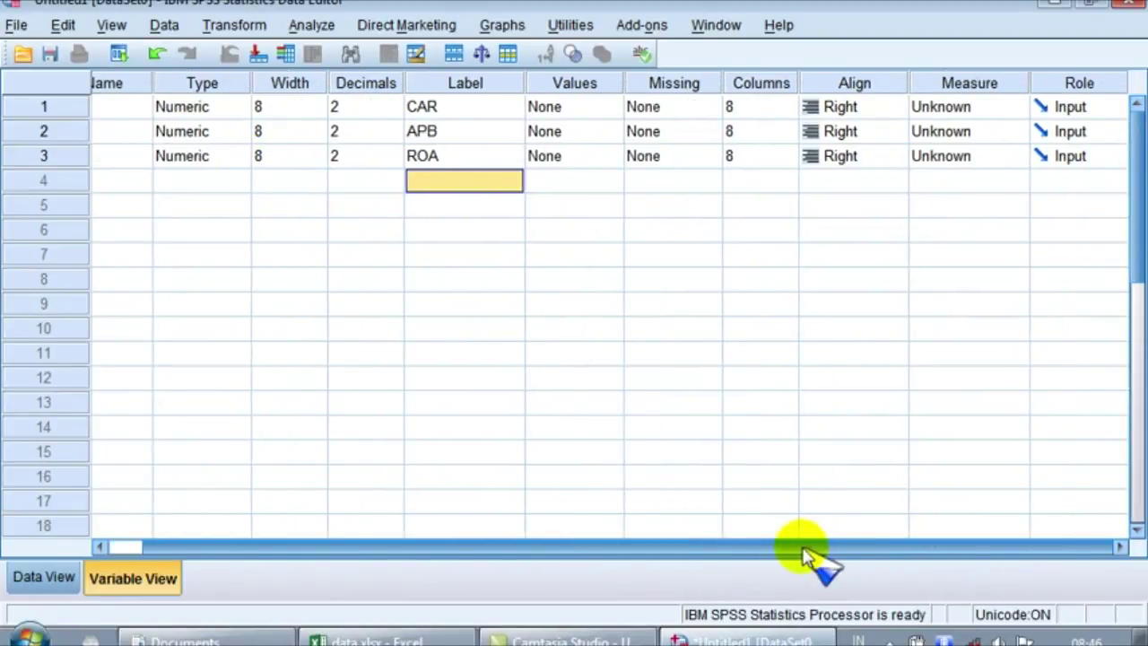
pyautogui.moveTo(801, 548); pyautogui.dragTo(512, 563)
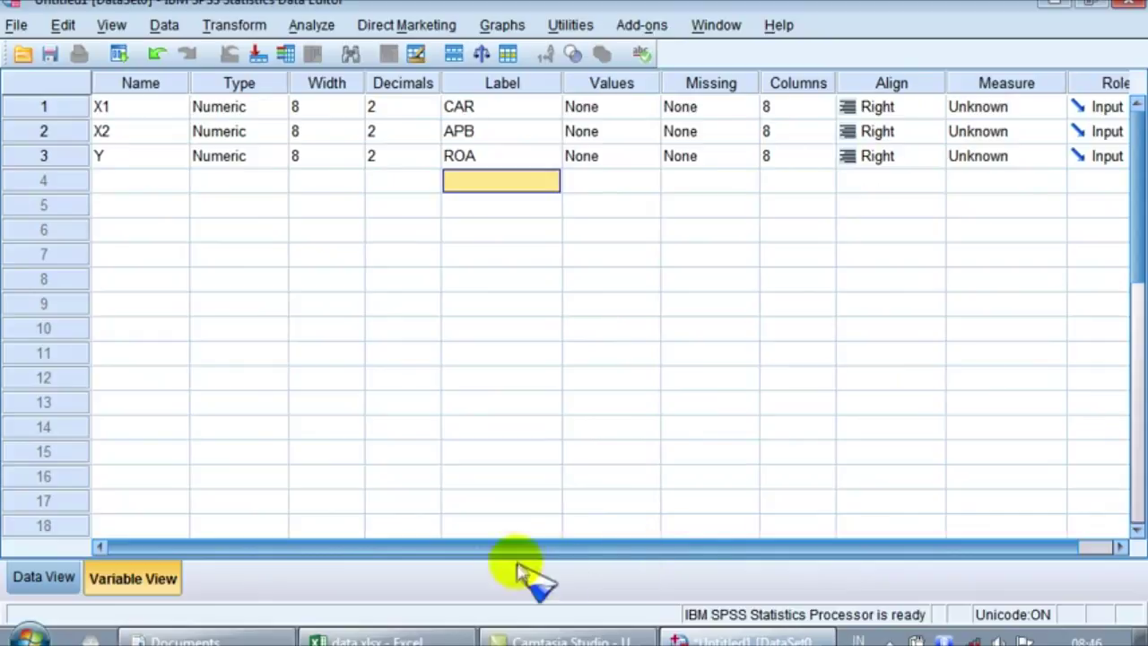
# Copy the CAR, APB and ROA values in G3:I34 from the Excel sheet into SPSS Data View, starting at row 1 of X1
pyautogui.click(23, 581)
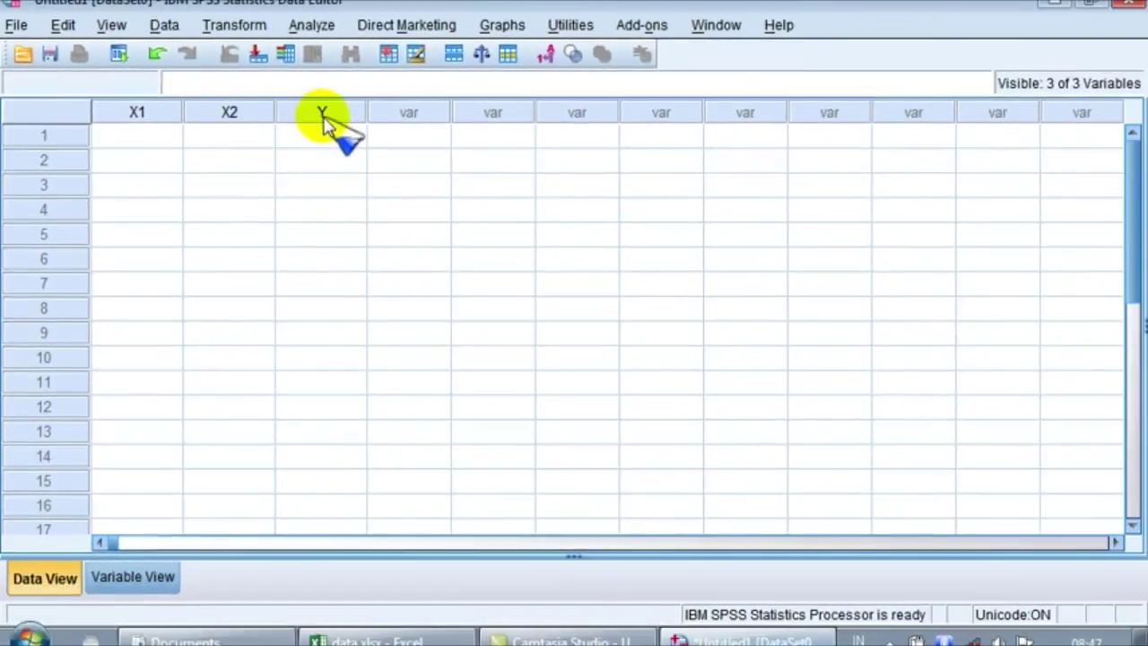
pyautogui.click(368, 635)
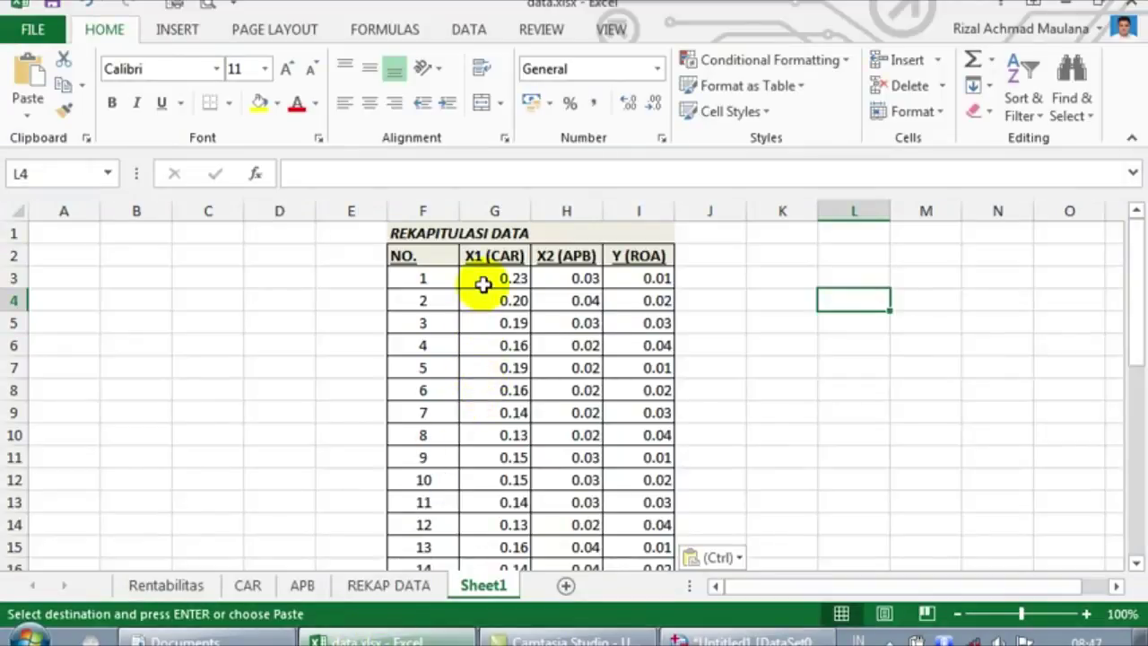
pyautogui.moveTo(484, 283); pyautogui.dragTo(642, 524)
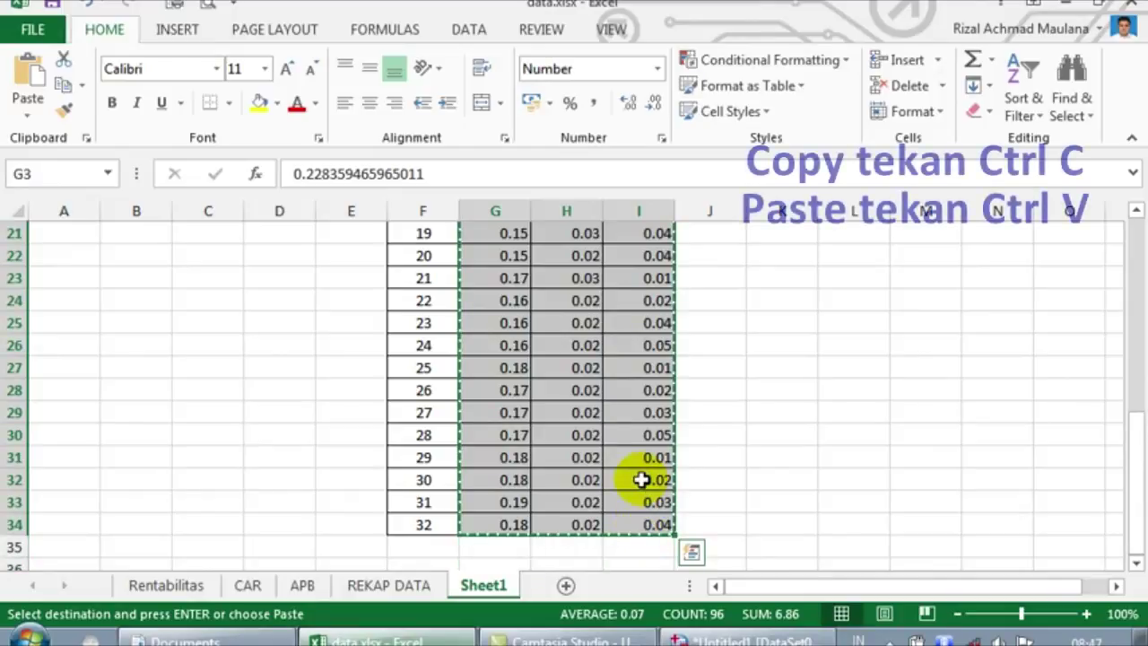
pyautogui.click(706, 635)
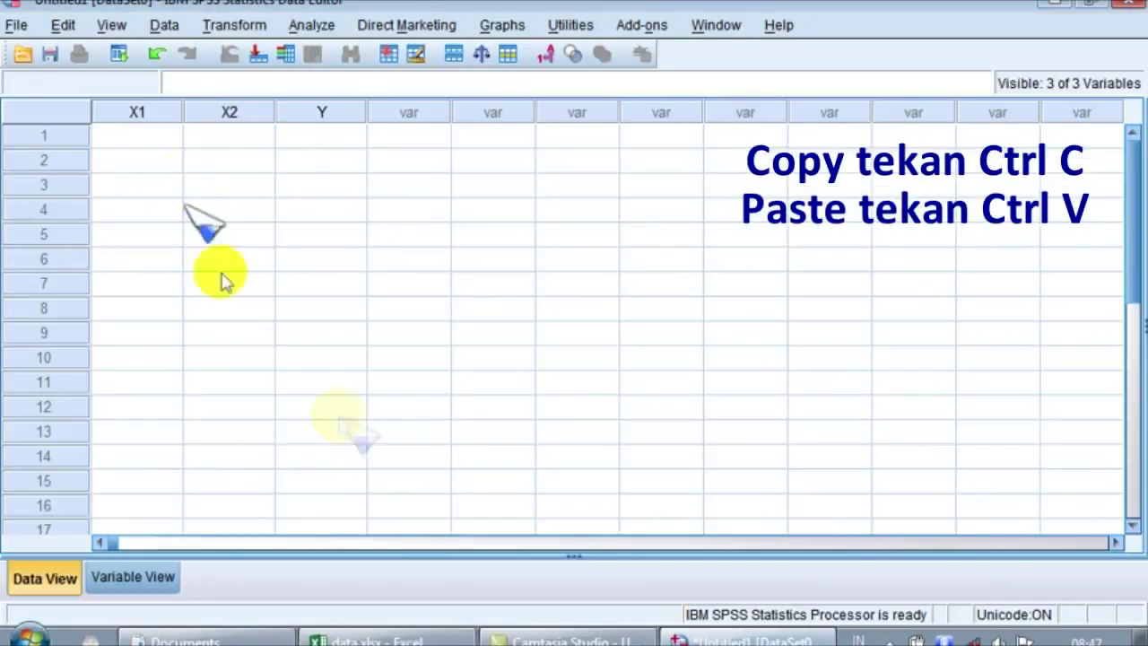
pyautogui.click(149, 141)
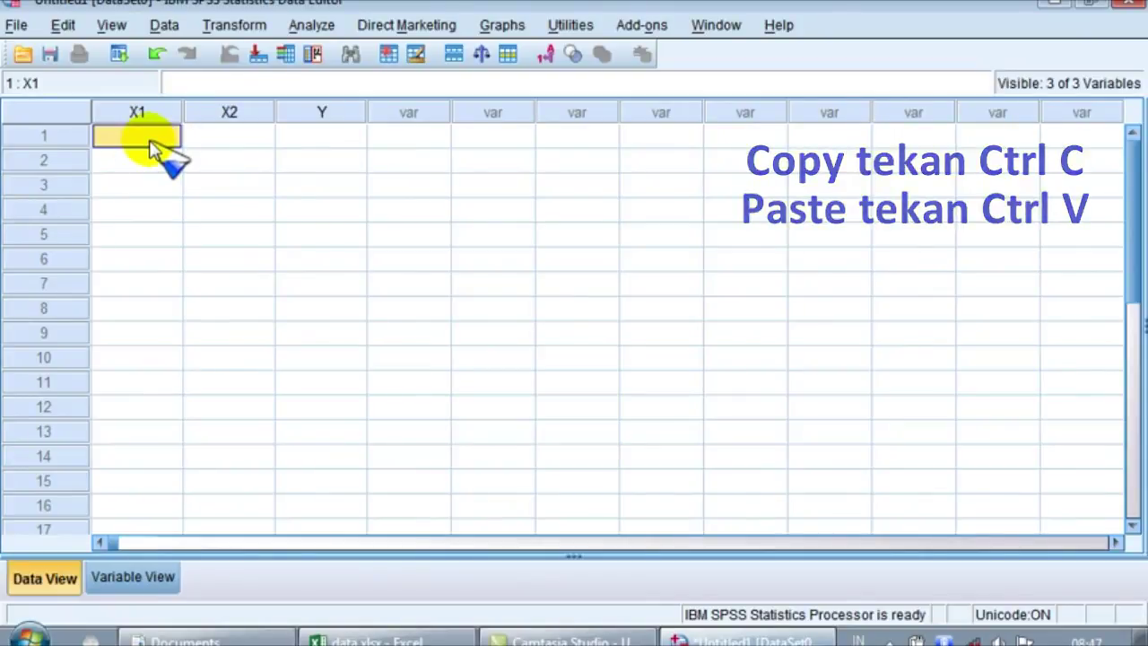
pyautogui.hotkey('ctrl', 'v')
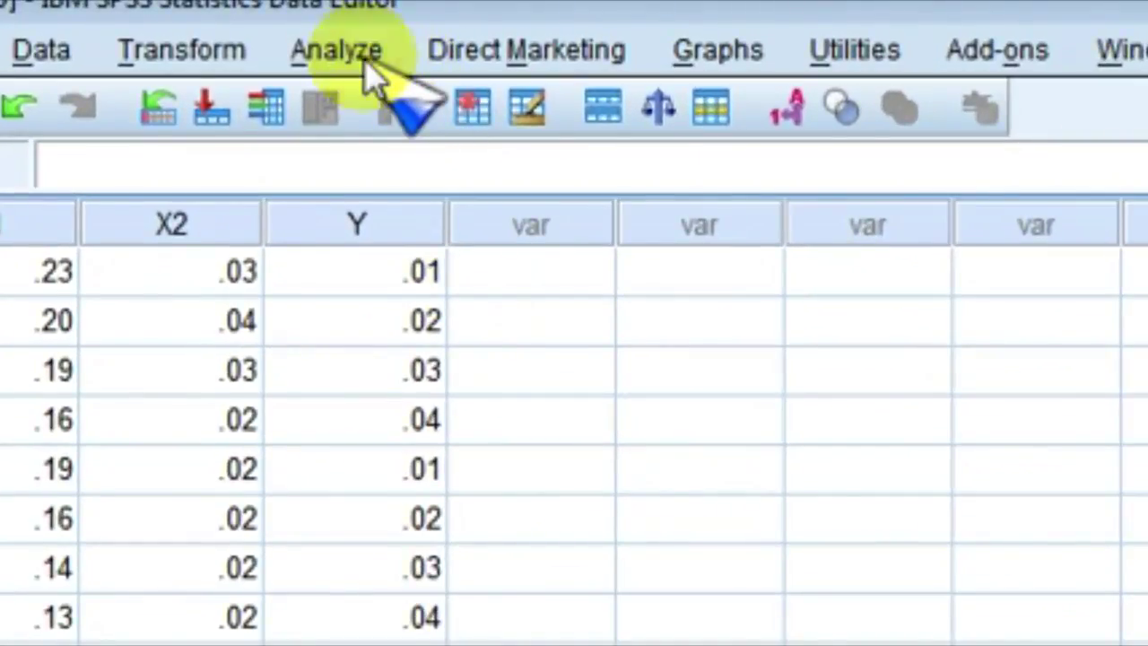
# Run Descriptives on CAR, APB and ROA with standardized values saved as new variables
pyautogui.click(371, 66)
pyautogui.moveTo(542, 130)
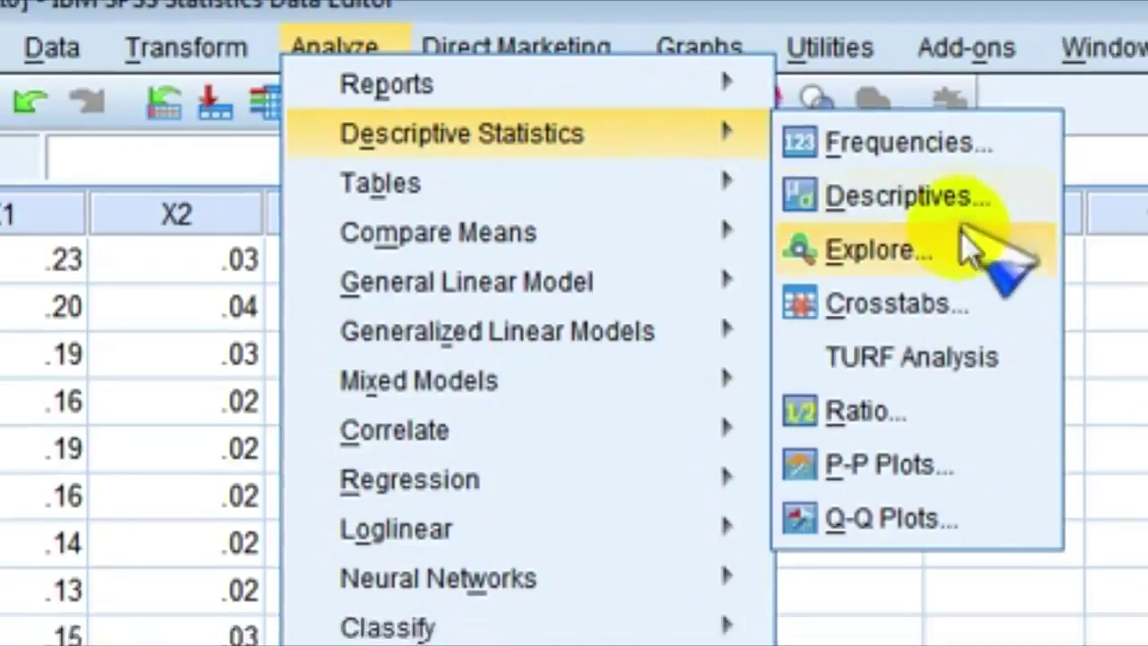
pyautogui.click(906, 196)
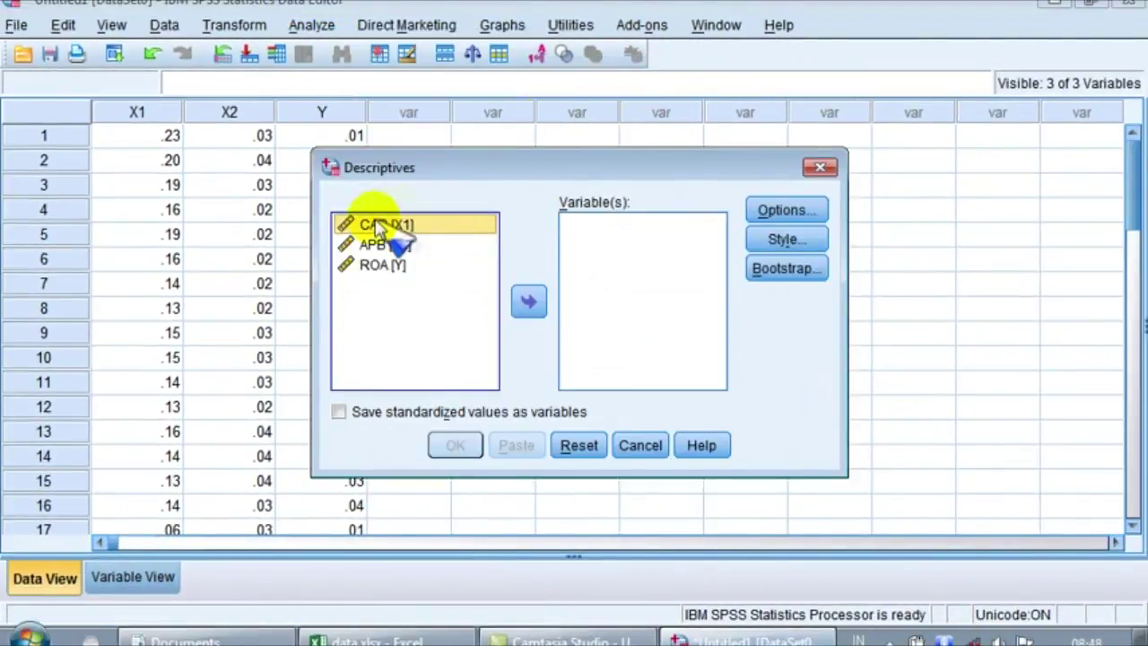
pyautogui.keyDown('shift'); pyautogui.click(369, 266); pyautogui.keyUp('shift')
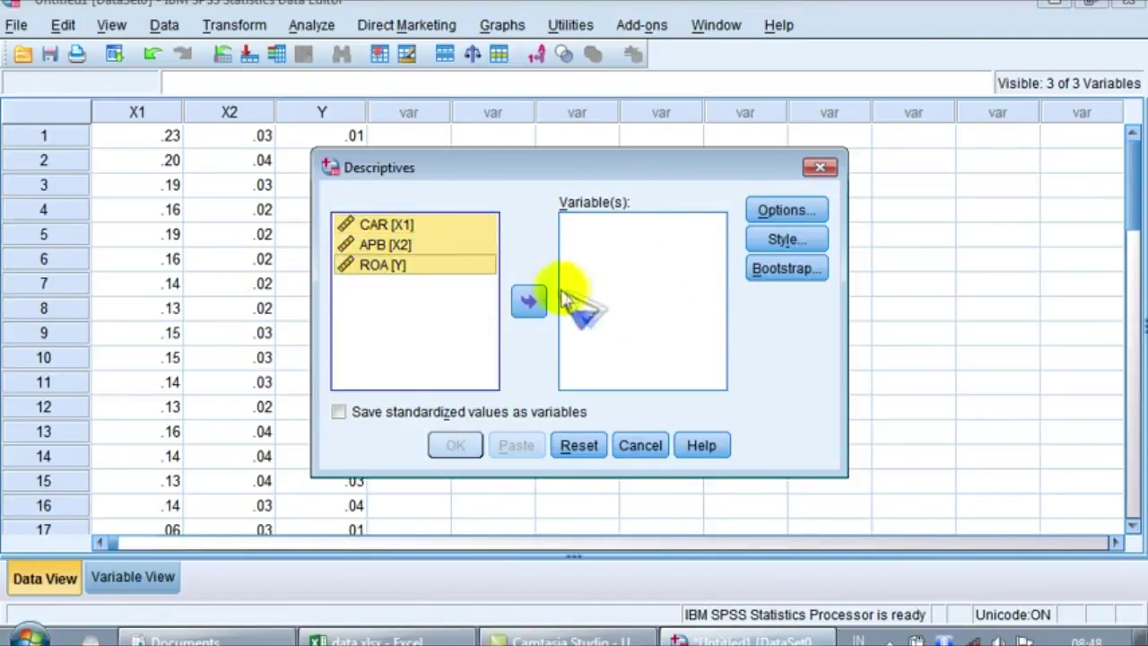
pyautogui.click(532, 306)
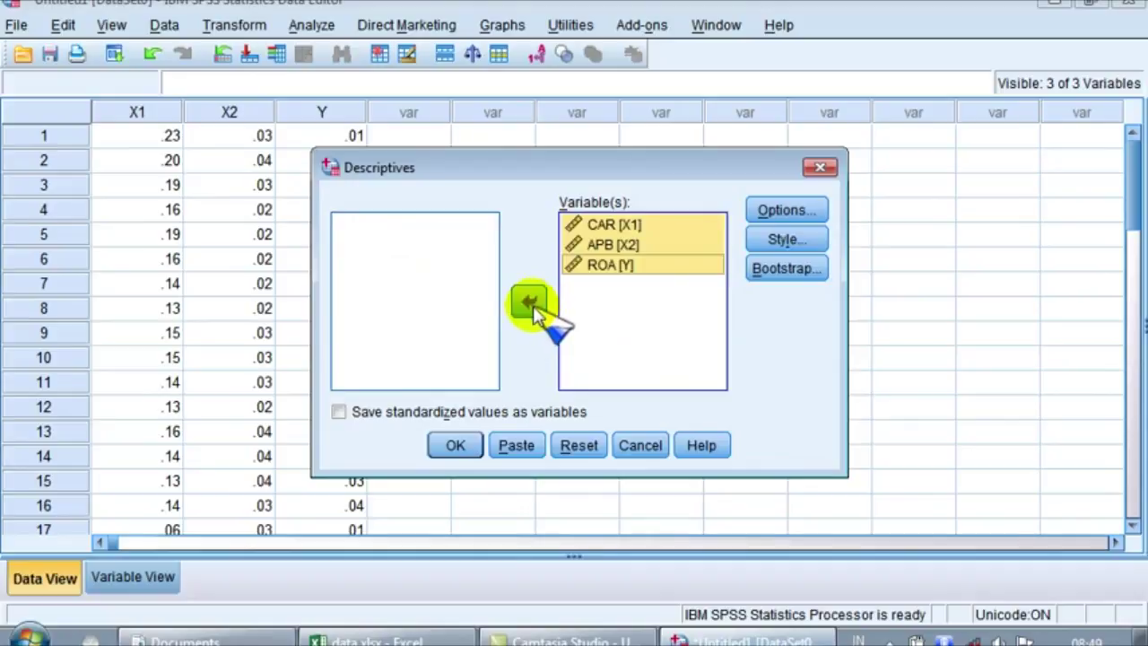
pyautogui.click(338, 414)
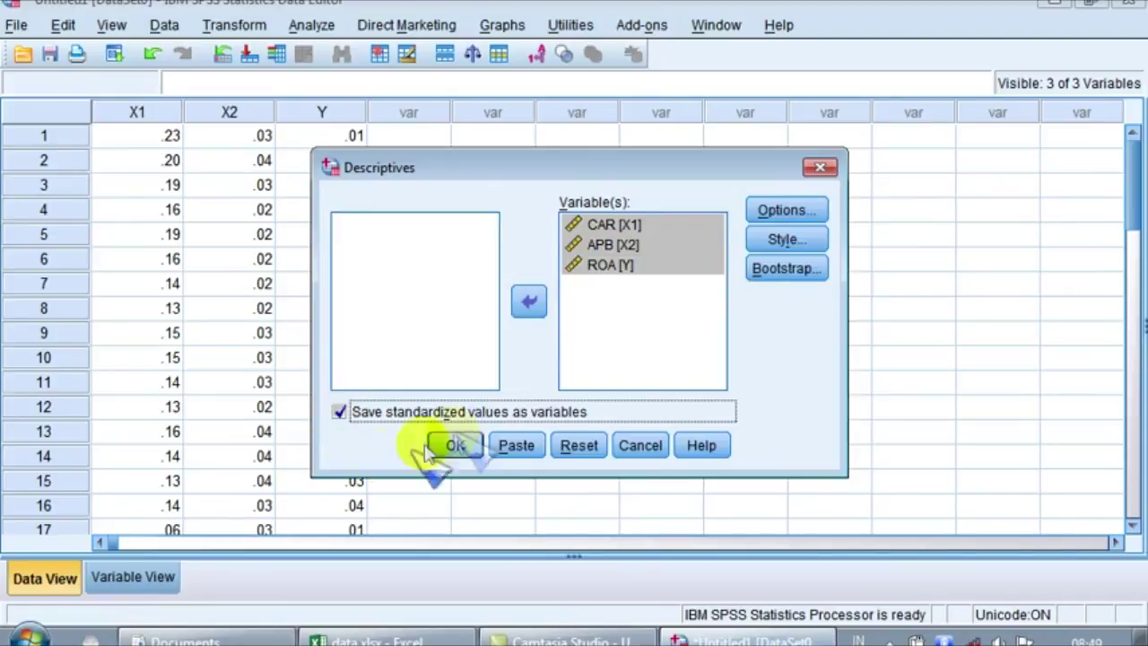
pyautogui.click(455, 446)
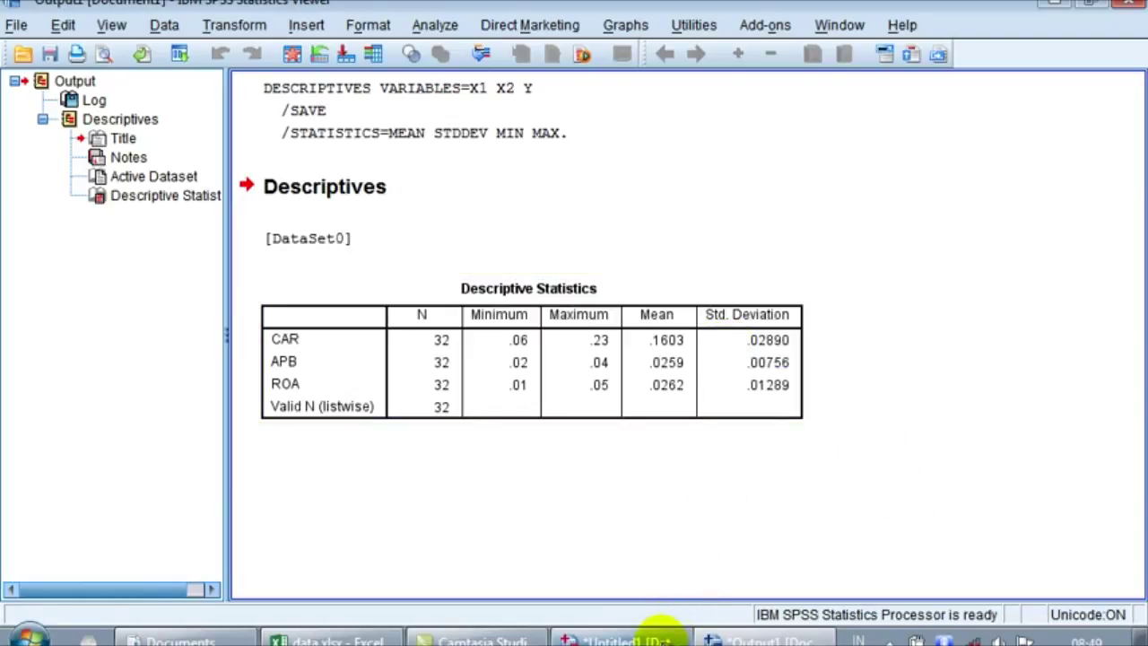
# Return to the data set's Data View and delete the outlier case in row 17, whose ZX1 score is -3.47066
pyautogui.click(658, 635)
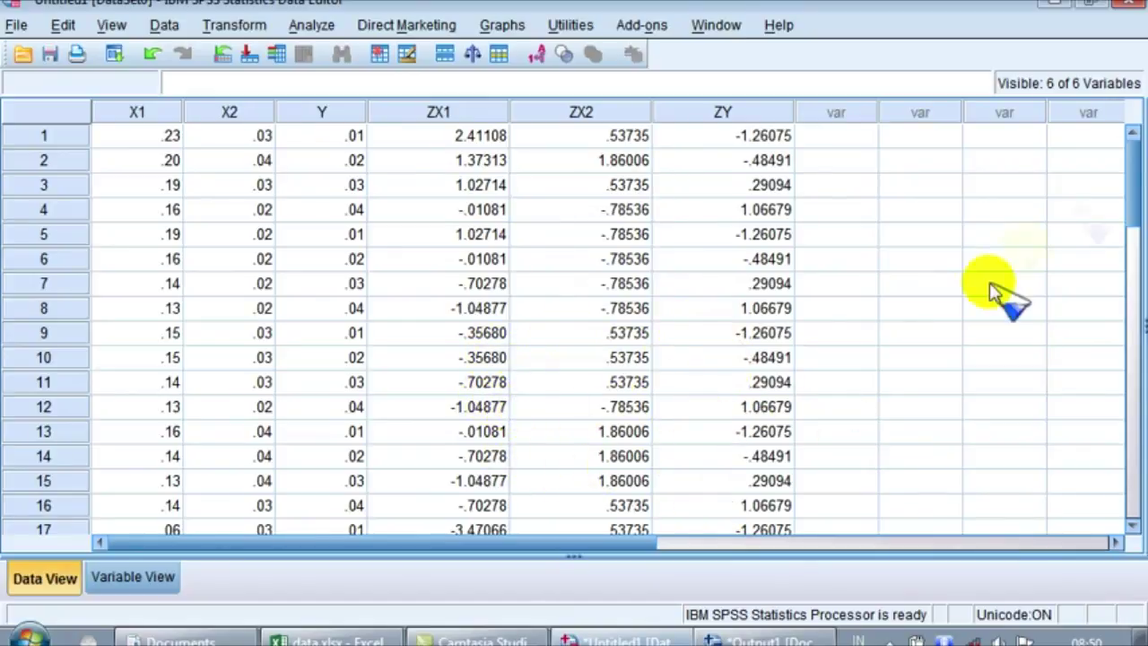
pyautogui.moveTo(1121, 160); pyautogui.dragTo(1130, 184)
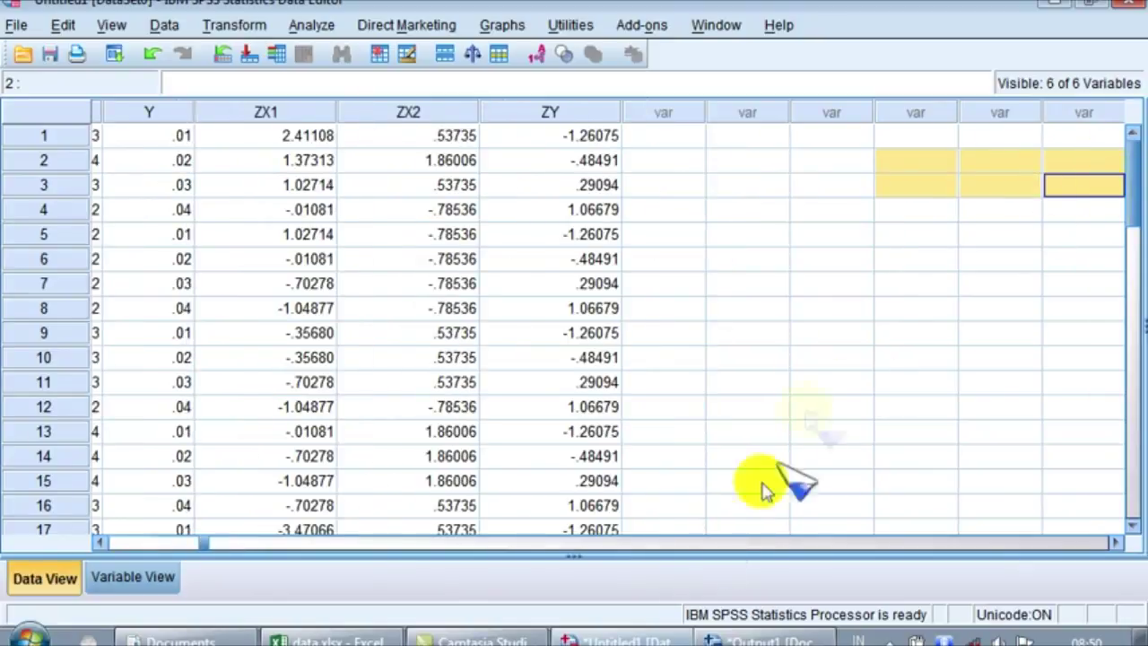
pyautogui.click(429, 544)
pyautogui.moveTo(623, 542); pyautogui.dragTo(143, 578)
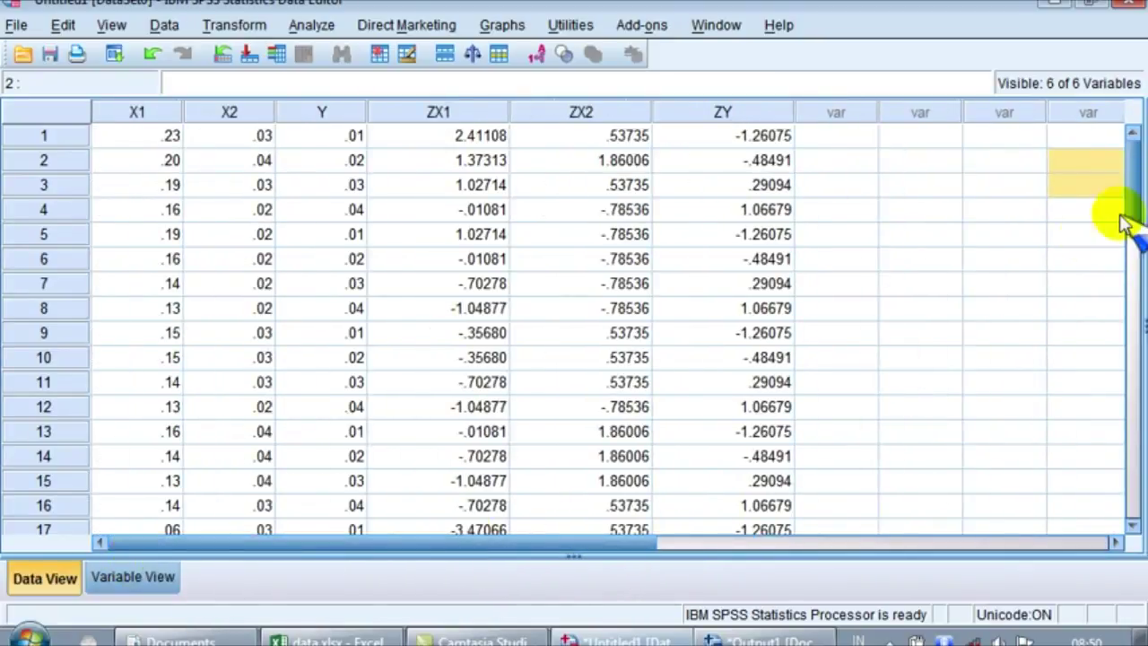
pyautogui.moveTo(1132, 184); pyautogui.dragTo(1130, 215)
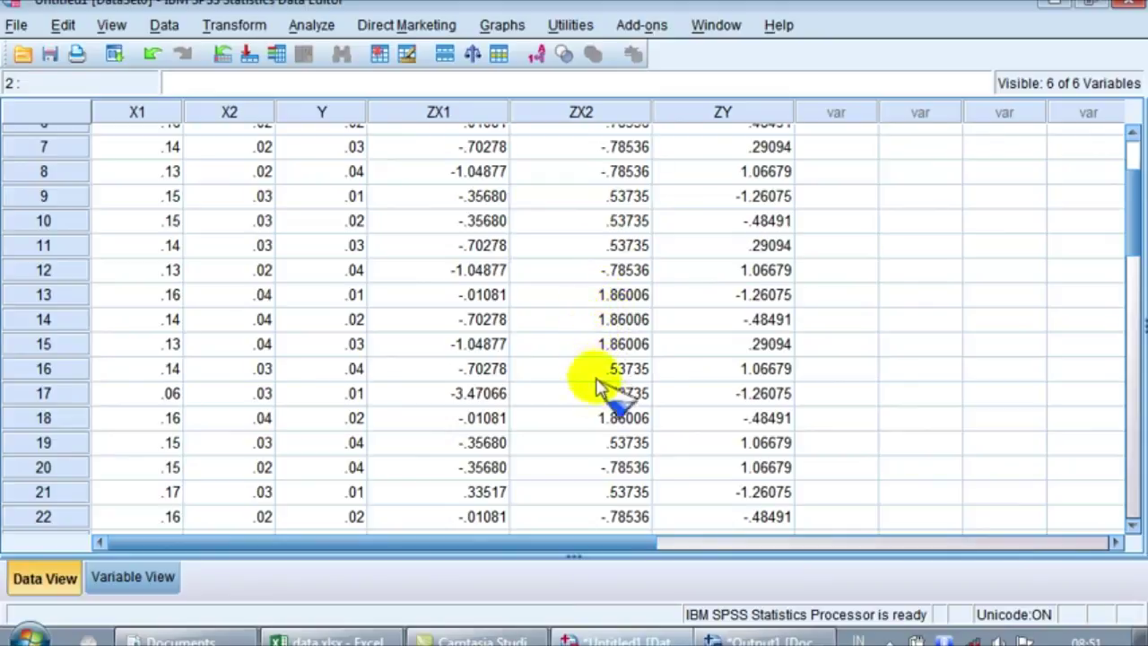
pyautogui.click(498, 394)
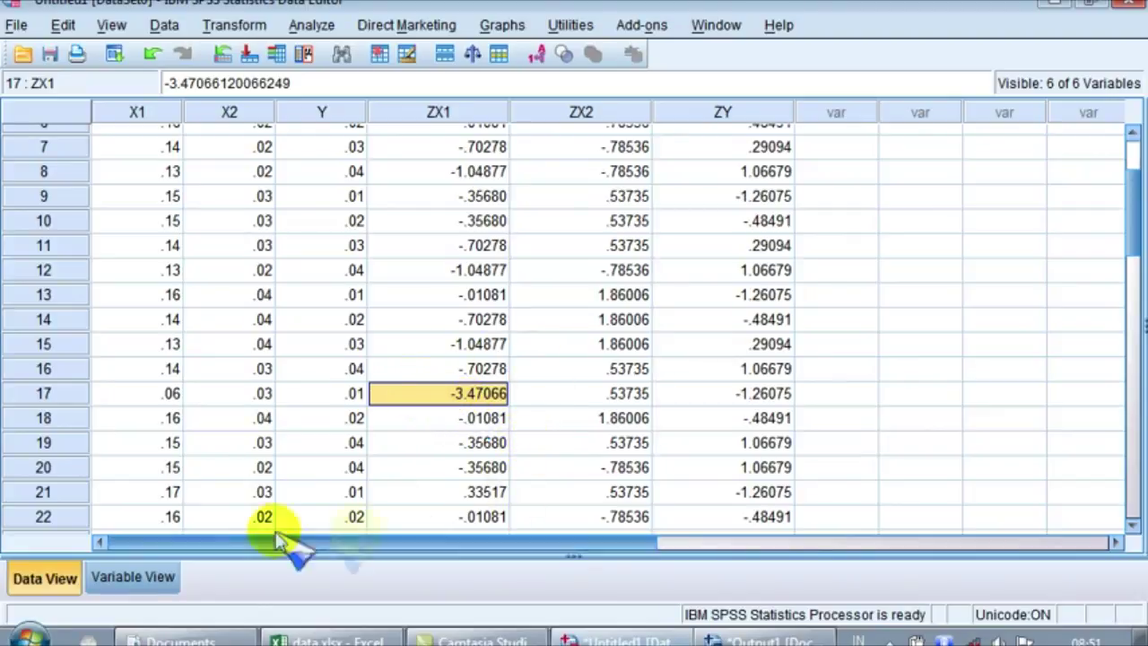
pyautogui.click(77, 400)
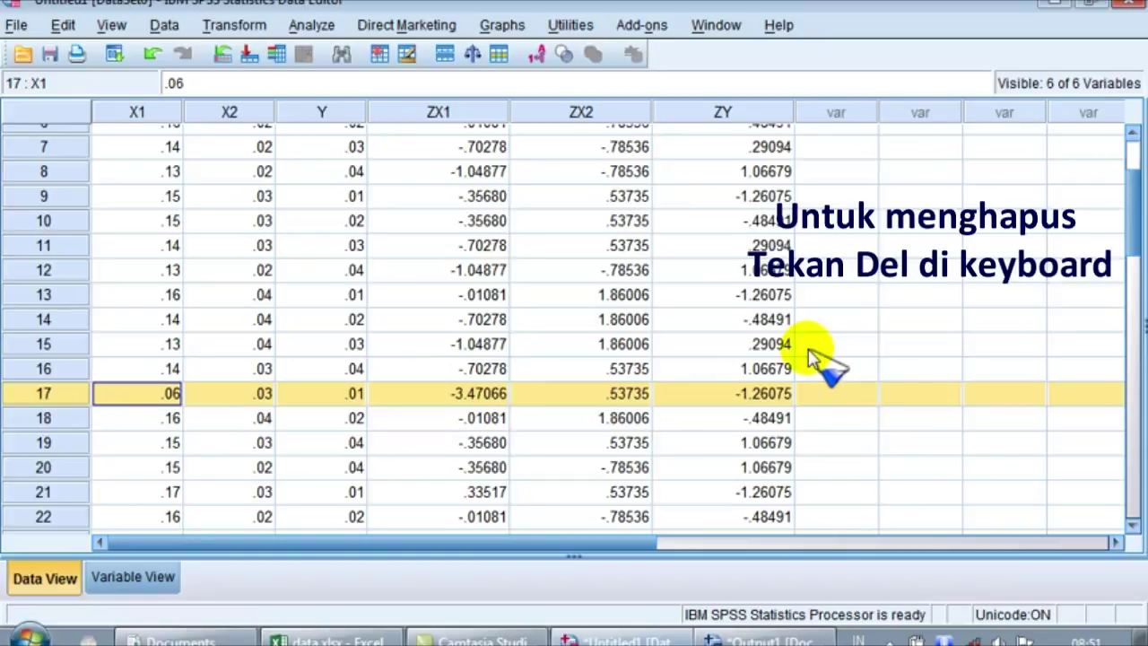
pyautogui.press('Delete')
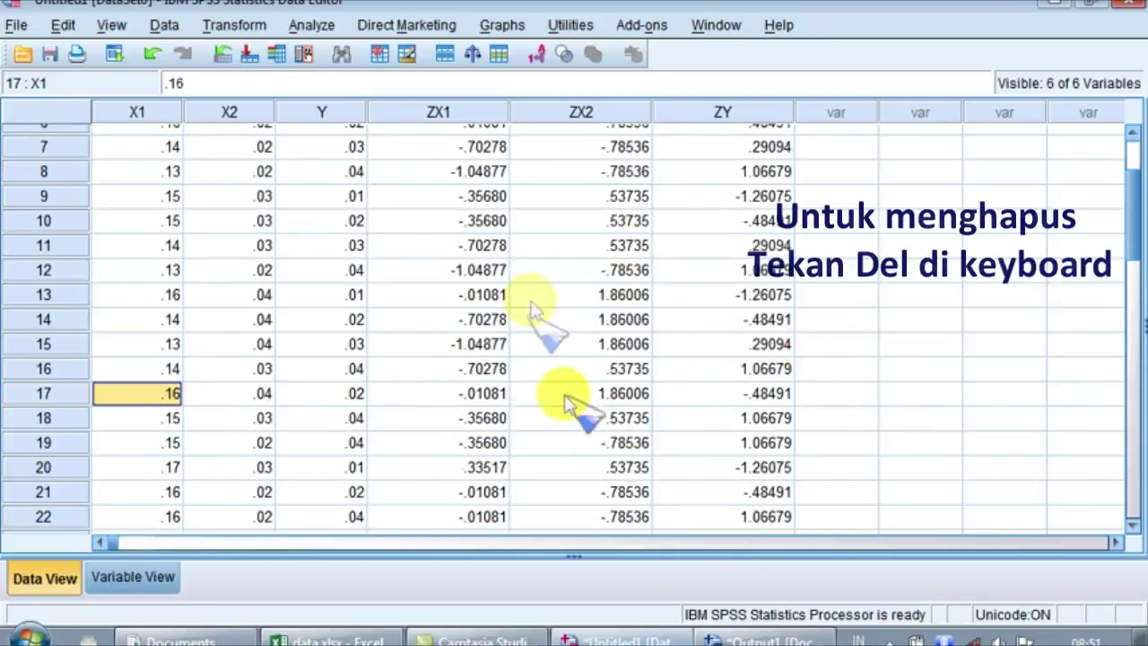
pyautogui.moveTo(1139, 209); pyautogui.dragTo(1102, 167)
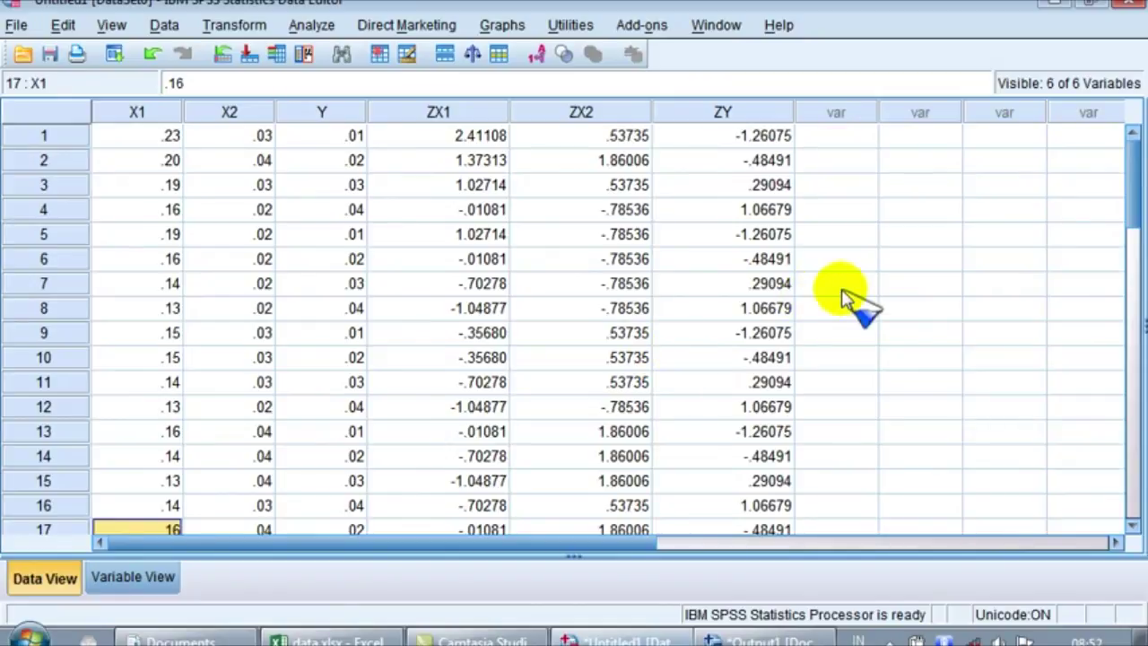
pyautogui.moveTo(1127, 174)
pyautogui.mouseDown()
pyautogui.moveTo(1139, 327)
pyautogui.moveTo(1138, 179)
pyautogui.mouseUp()
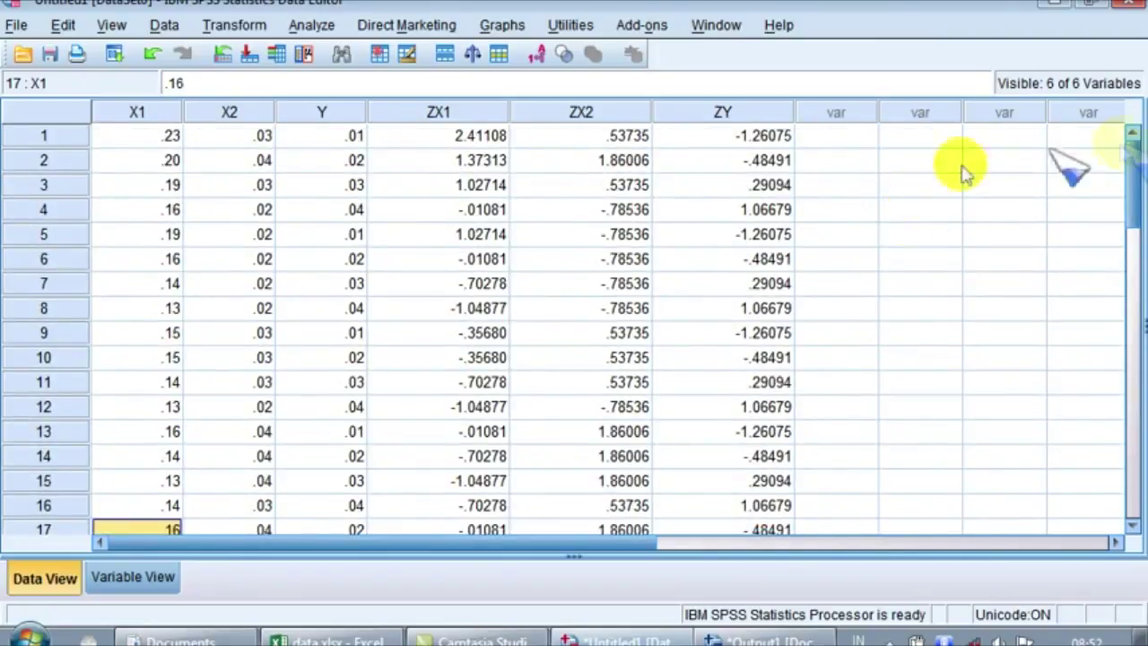
pyautogui.moveTo(1131, 142)
pyautogui.mouseDown()
pyautogui.moveTo(1132, 247)
pyautogui.moveTo(1116, 128)
pyautogui.mouseUp()
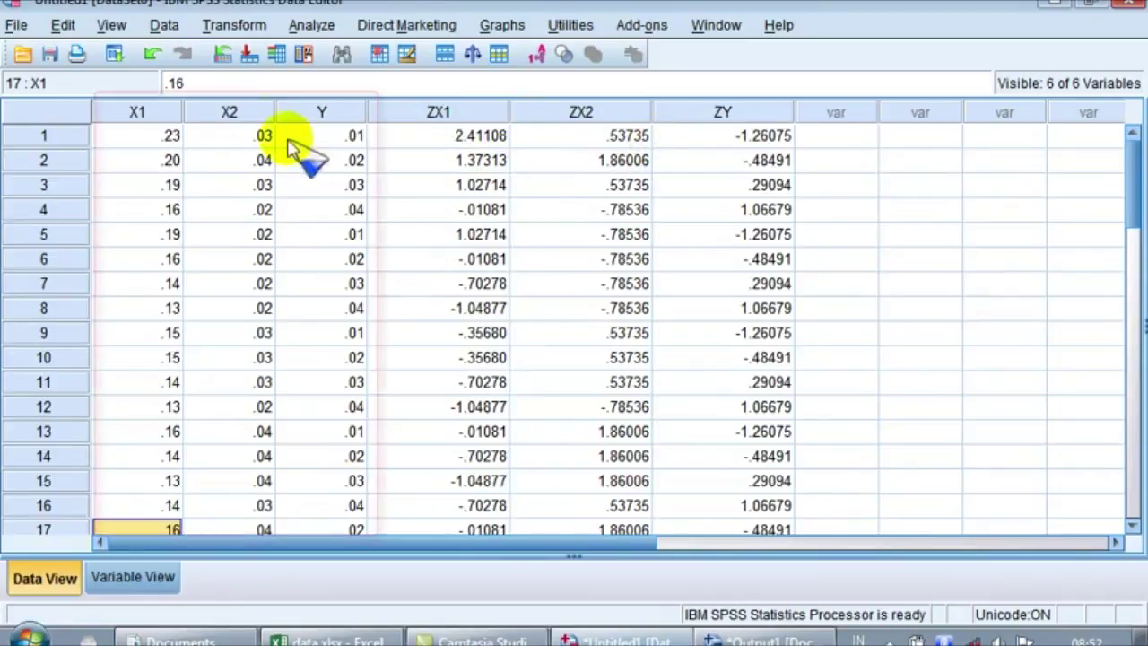